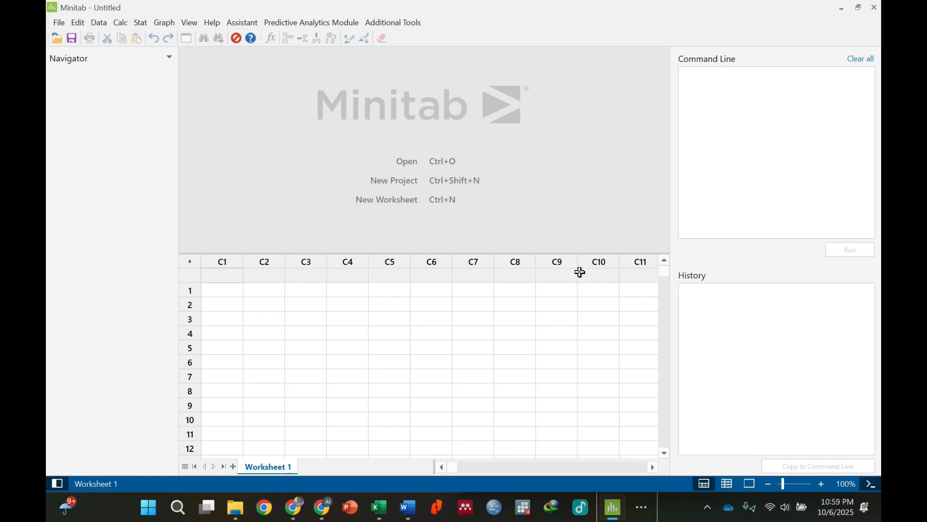
Switch to the Word document and review the paired t-test definition and its two-sided hypotheses H0 and H1.
click(409, 509)
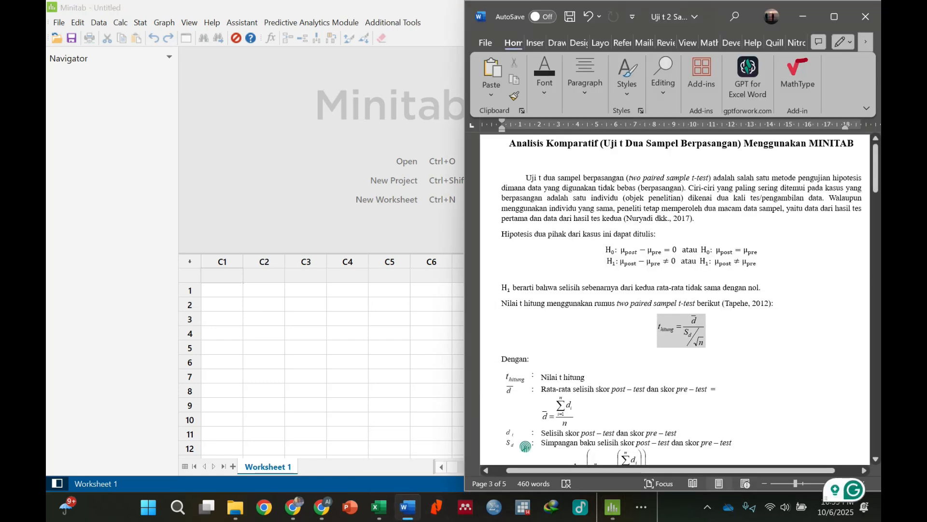
drag(525, 178, 624, 219)
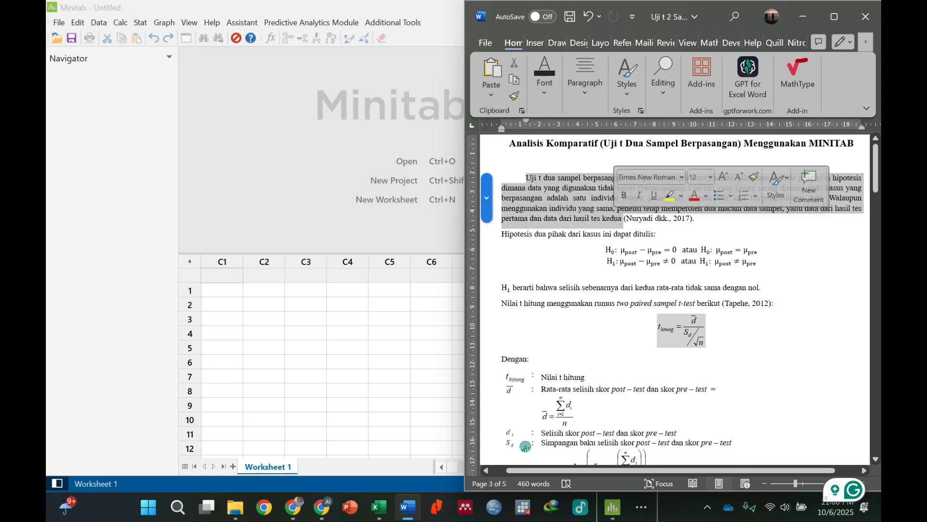
click(512, 241)
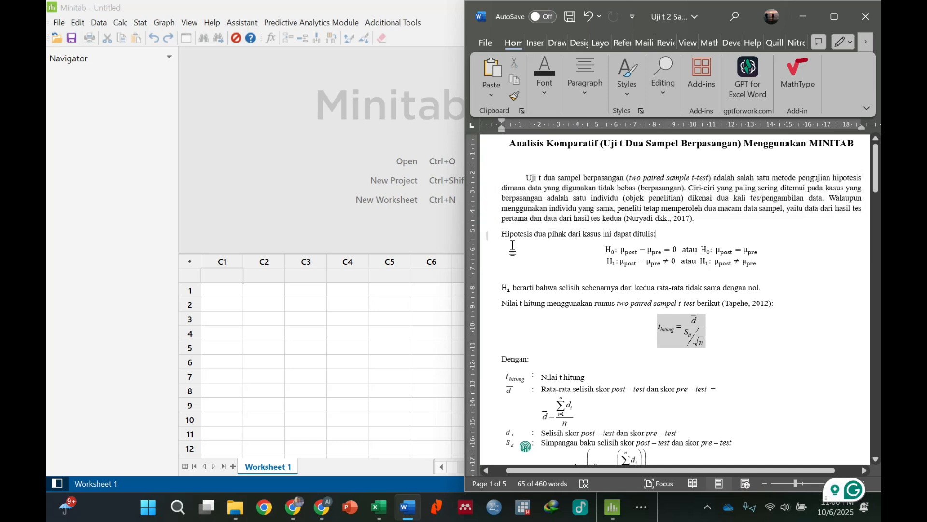
drag(502, 234, 656, 234)
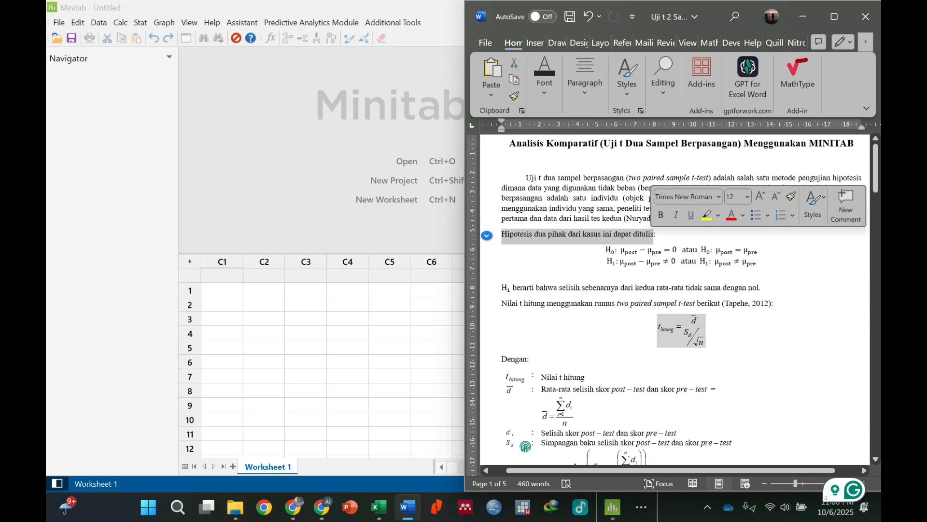
key(Right)
drag(606, 250, 762, 262)
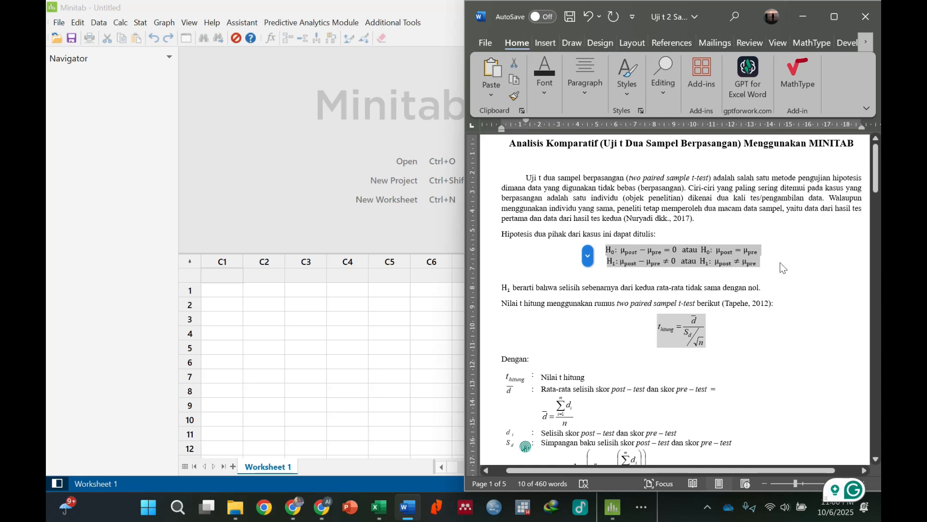
key(Right)
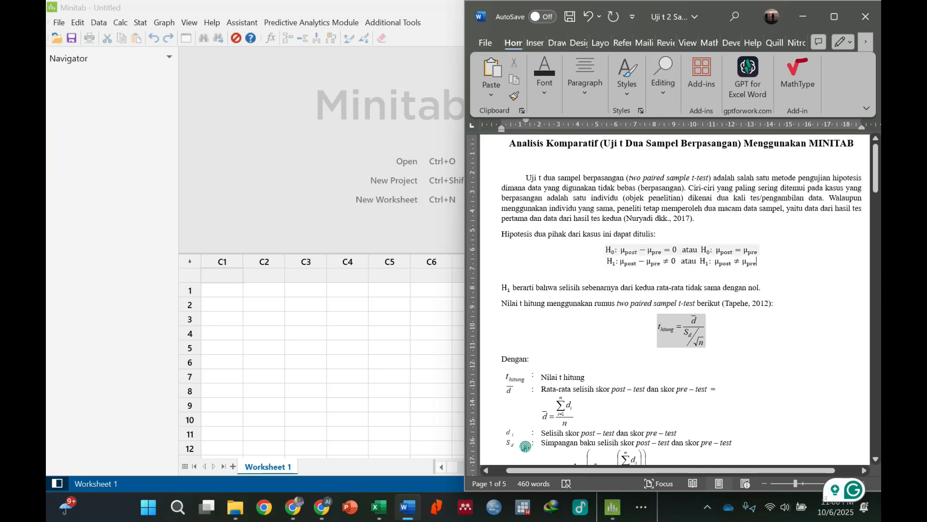
drag(620, 250, 678, 250)
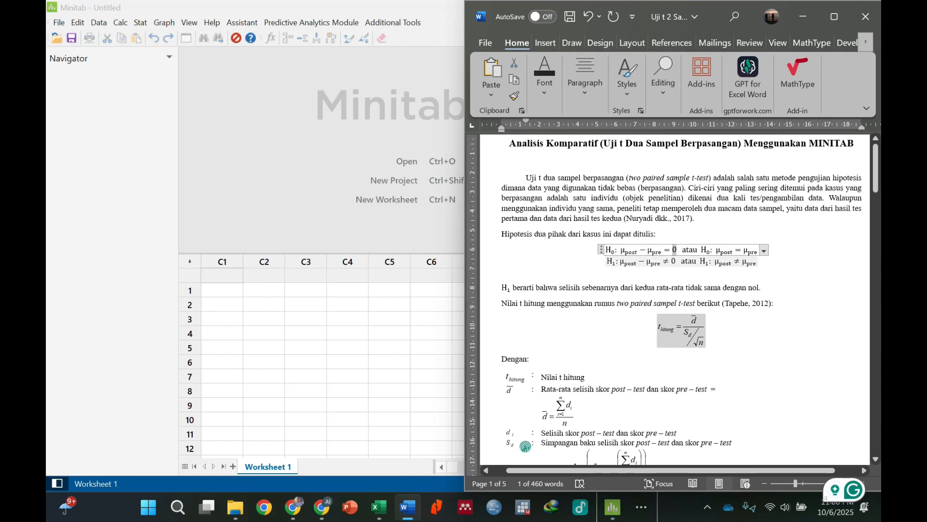
drag(621, 262, 661, 261)
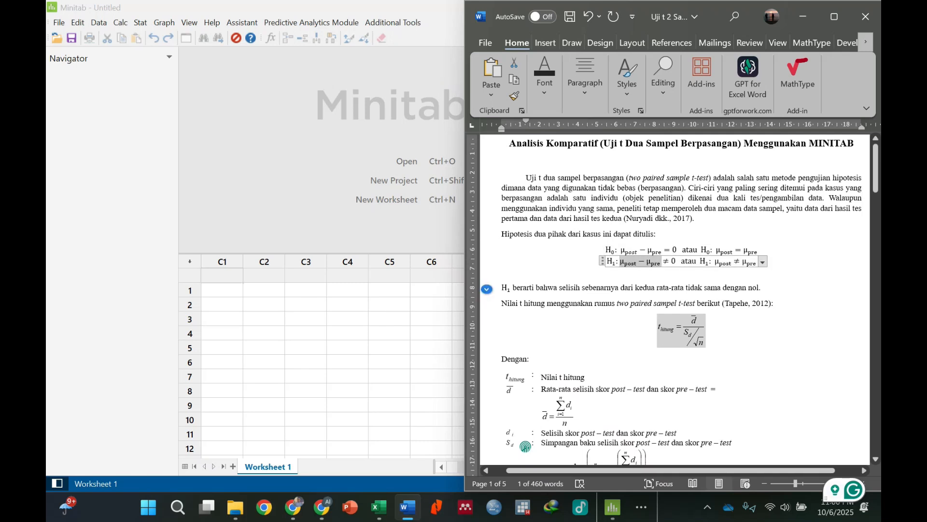
scroll(676, 299, down, 3)
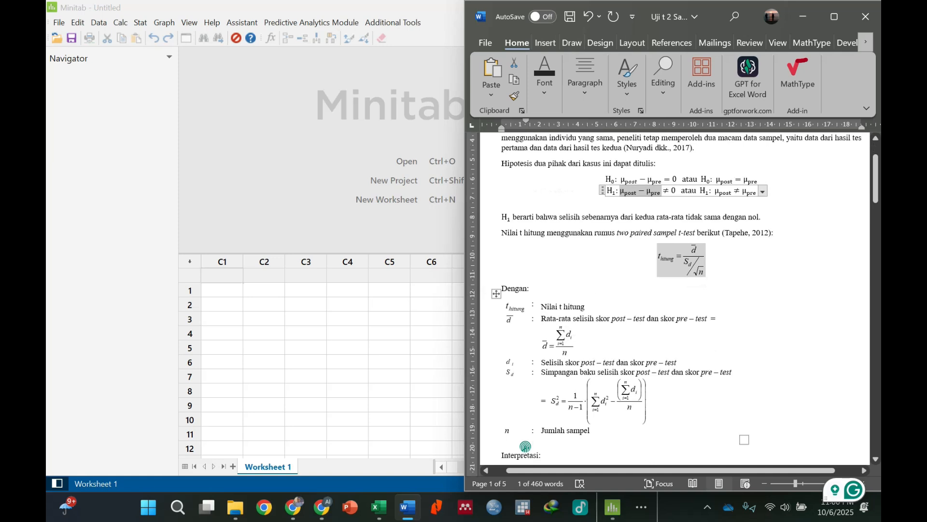
scroll(677, 300, up, 1)
drag(607, 203, 763, 203)
scroll(676, 300, up, 1)
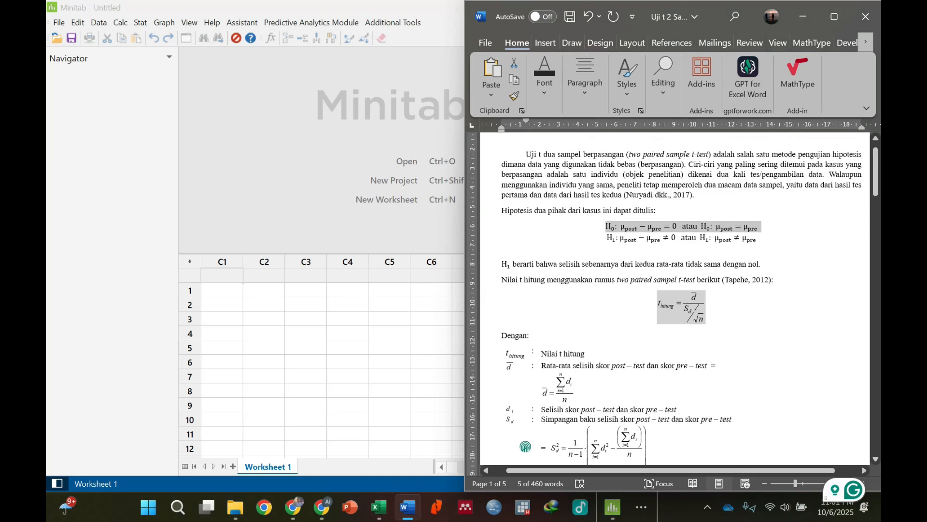
scroll(763, 250, up, 1)
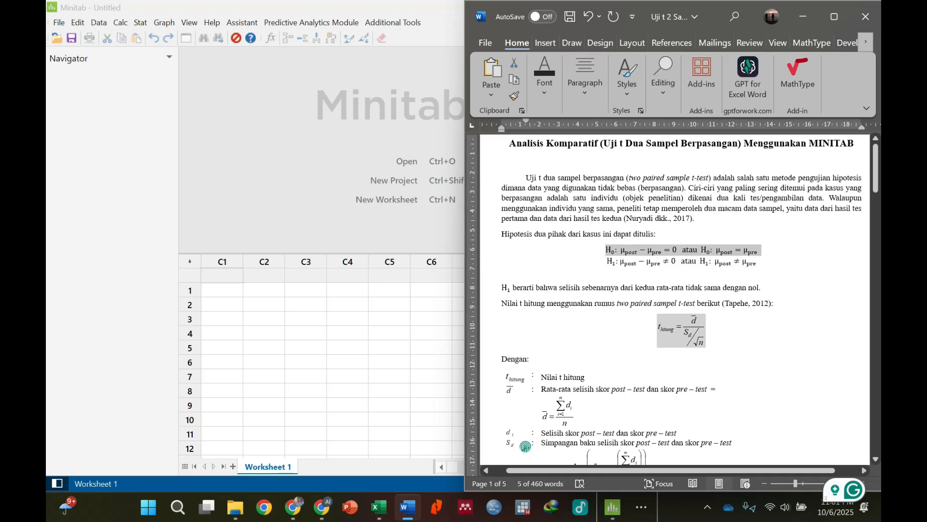
click(602, 265)
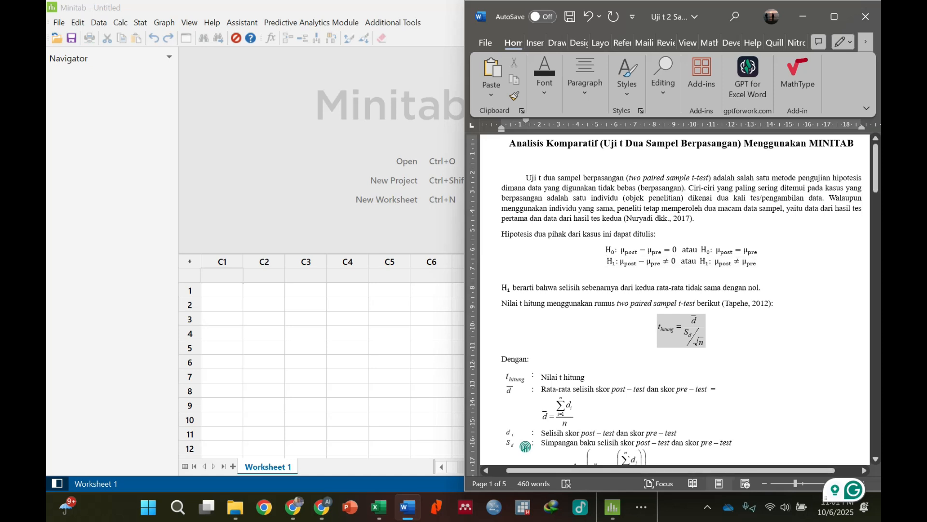
Review the t-test formula and the interpretation criteria based on t-table and p-value, then return to Minitab.
scroll(525, 446, down, 5)
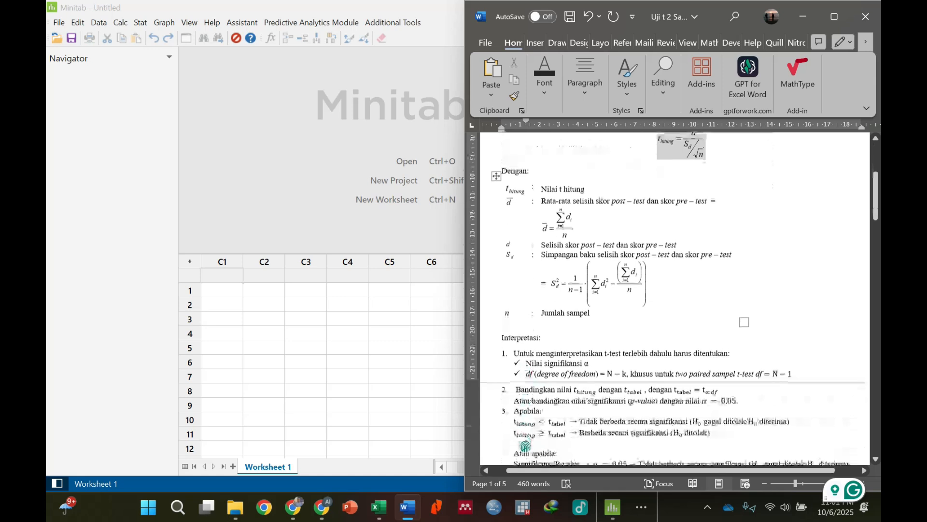
scroll(526, 446, up, 1)
scroll(526, 447, up, 1)
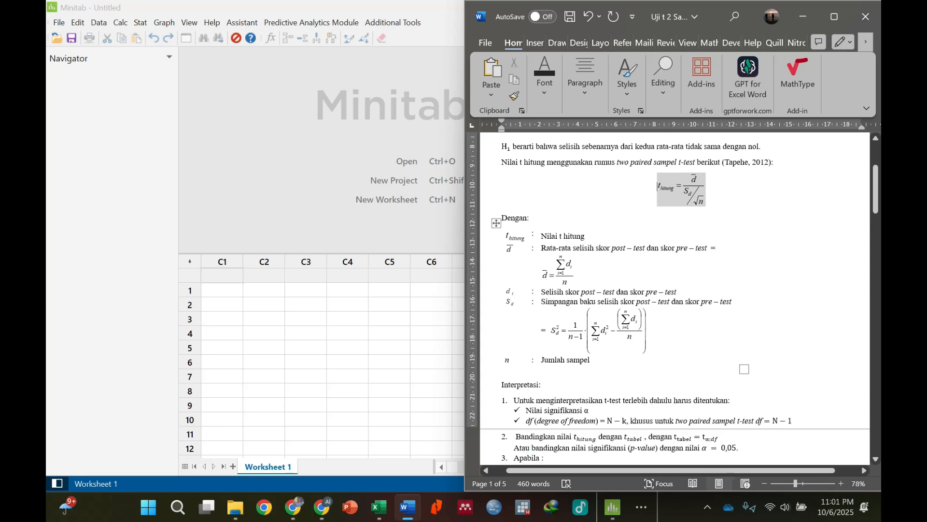
scroll(658, 186, down, 5)
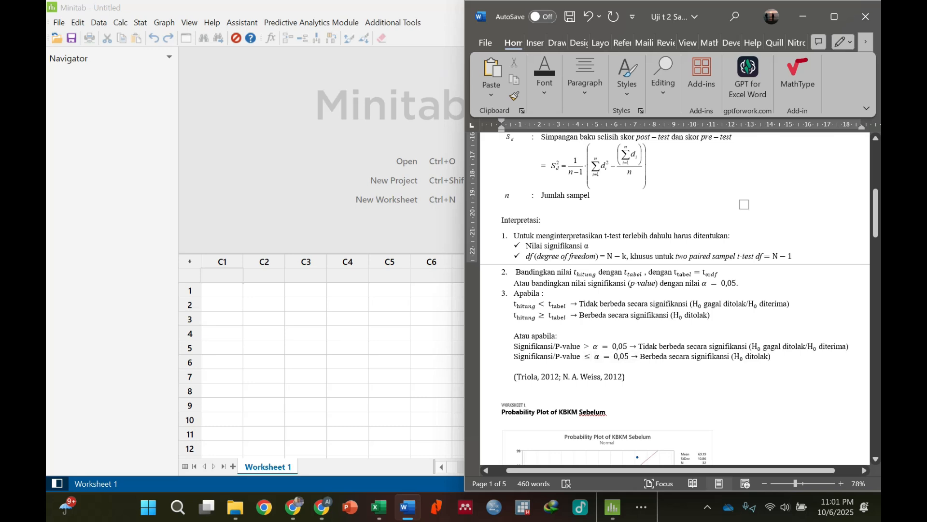
click(505, 346)
drag(504, 346, 777, 357)
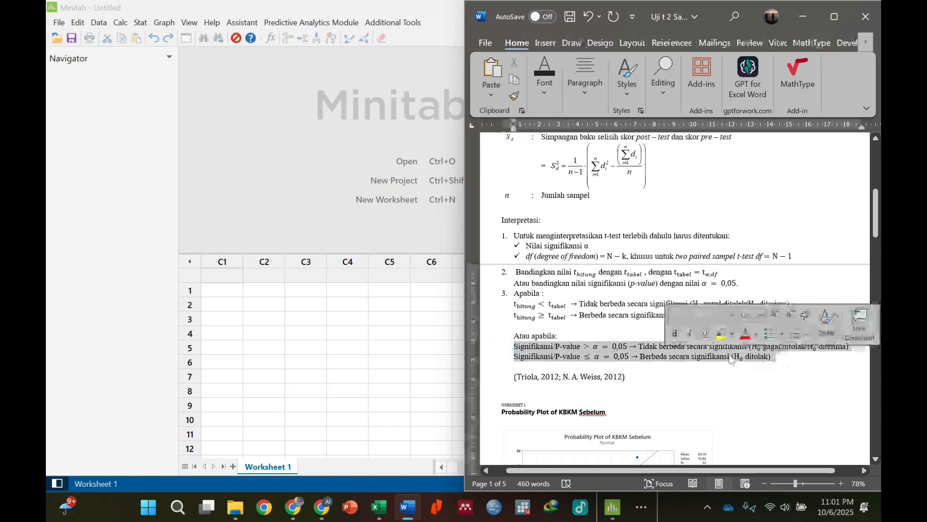
click(628, 366)
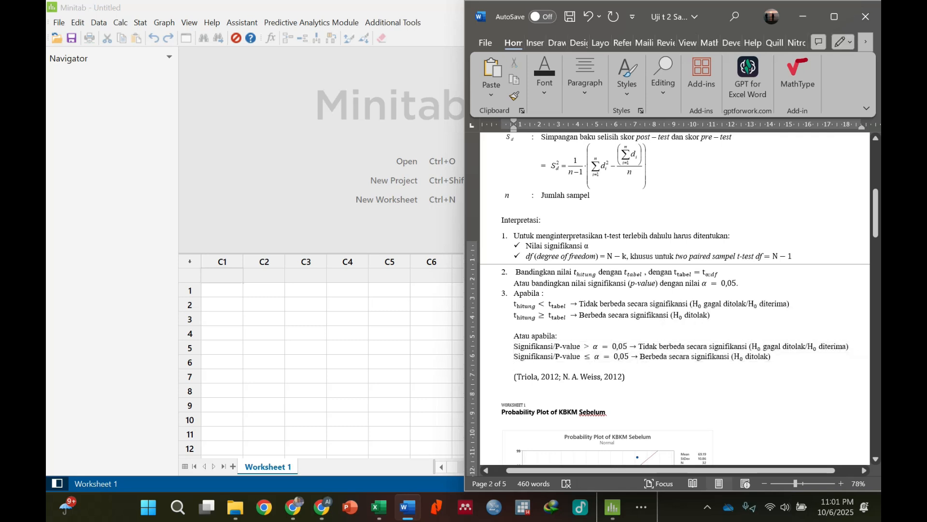
scroll(637, 371, down, 2)
scroll(637, 370, up, 3)
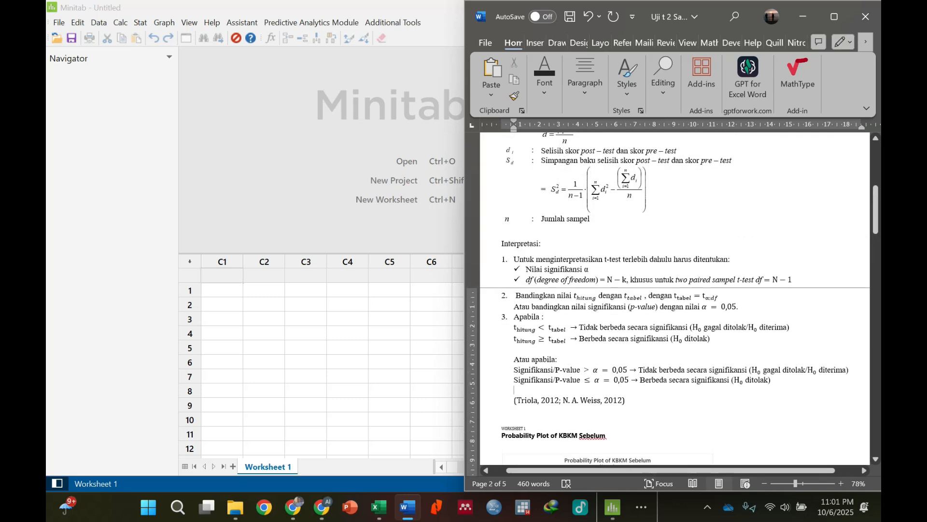
click(388, 8)
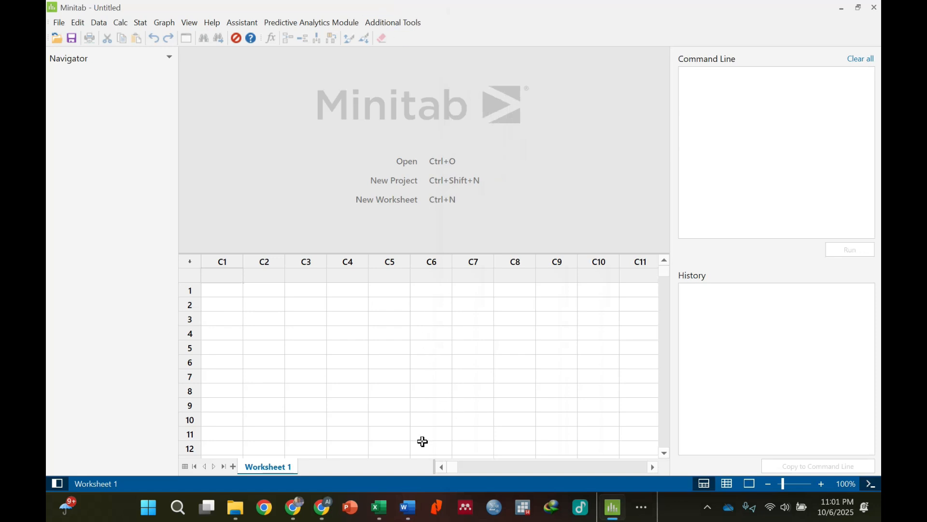
Switch to the Excel score data and inspect the N-Gain formula of the first sample.
click(379, 507)
scroll(559, 325, up, 6)
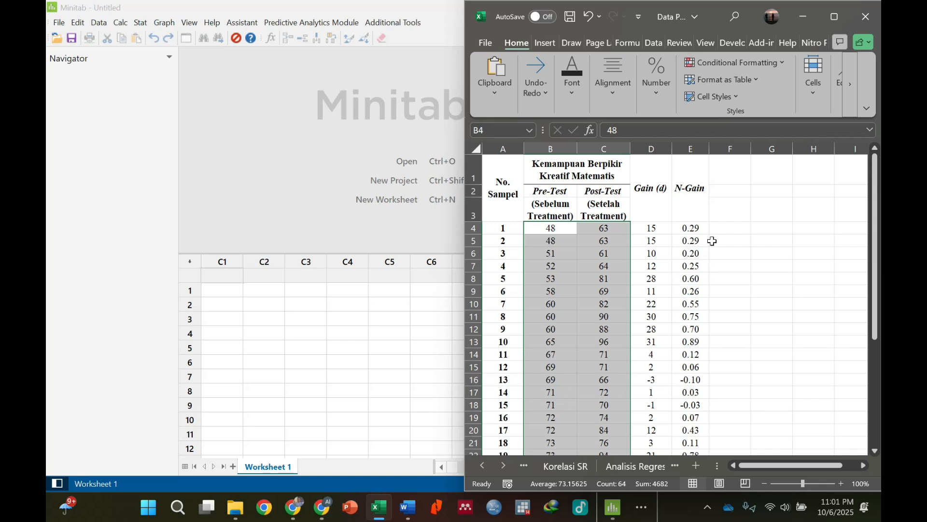
click(689, 226)
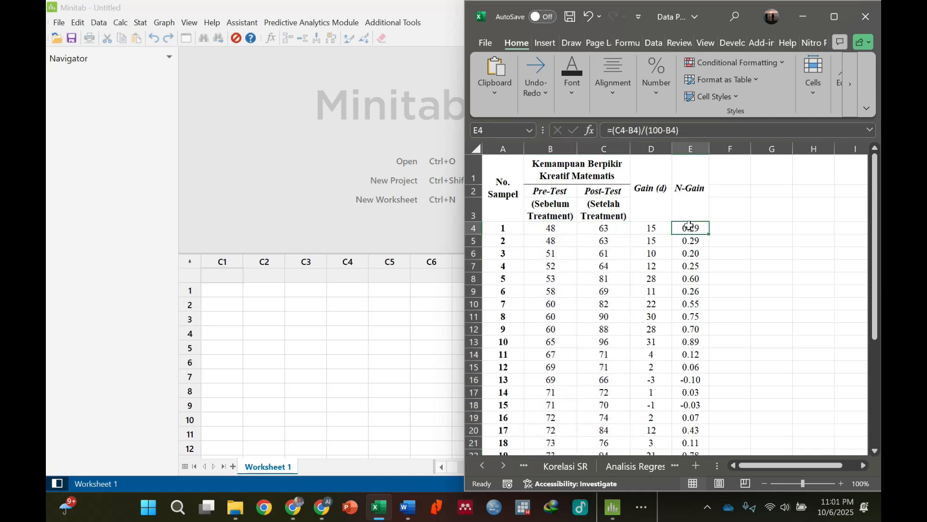
double_click(689, 226)
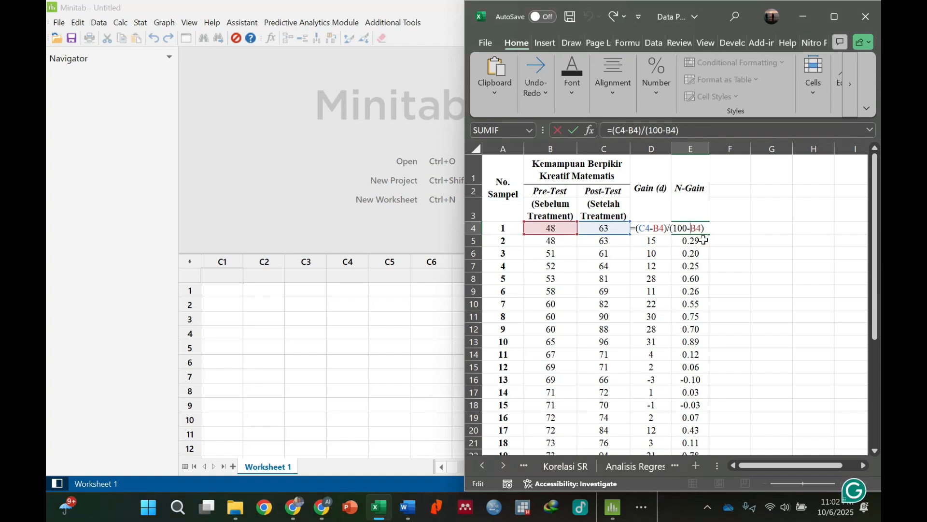
key(Return)
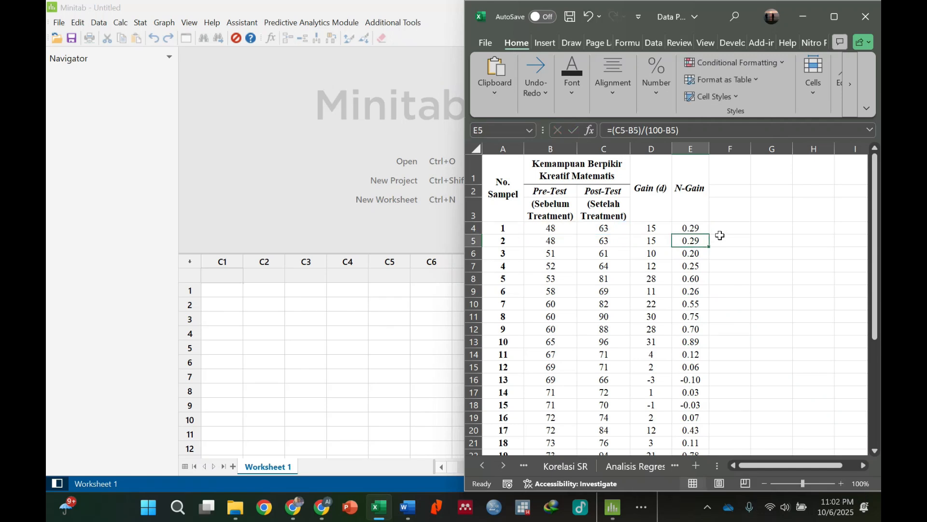
Copy all pre-test and post-test scores from Excel and paste them into Minitab columns C1 and C2 starting at row 1.
drag(556, 229, 588, 402)
scroll(590, 380, up, 5)
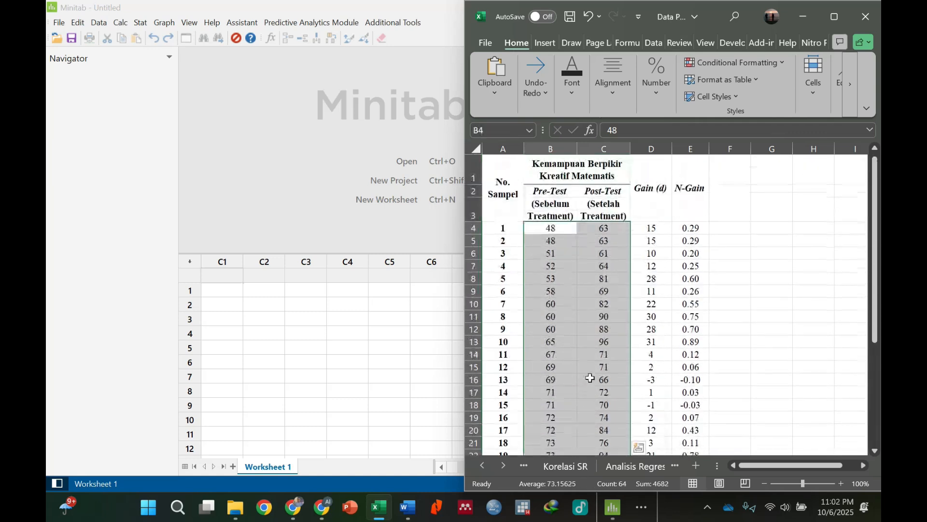
right_click(598, 274)
click(645, 144)
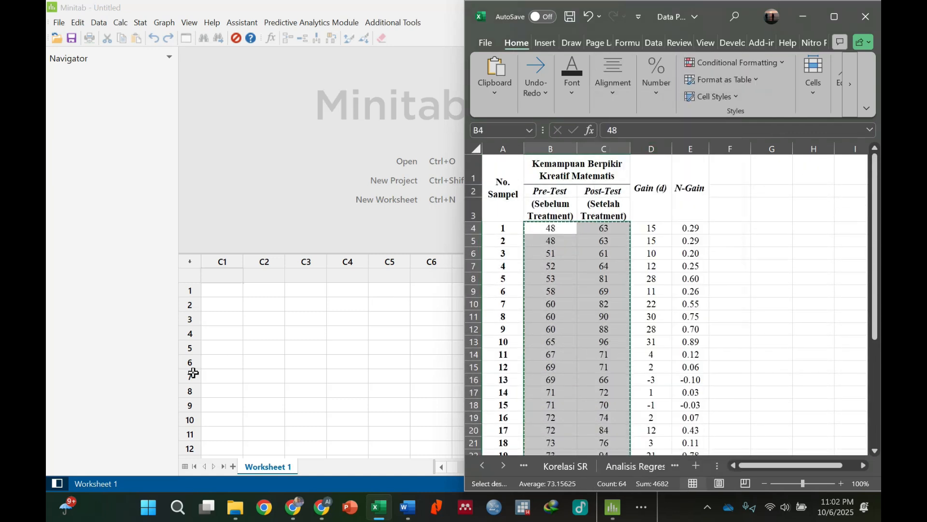
click(221, 291)
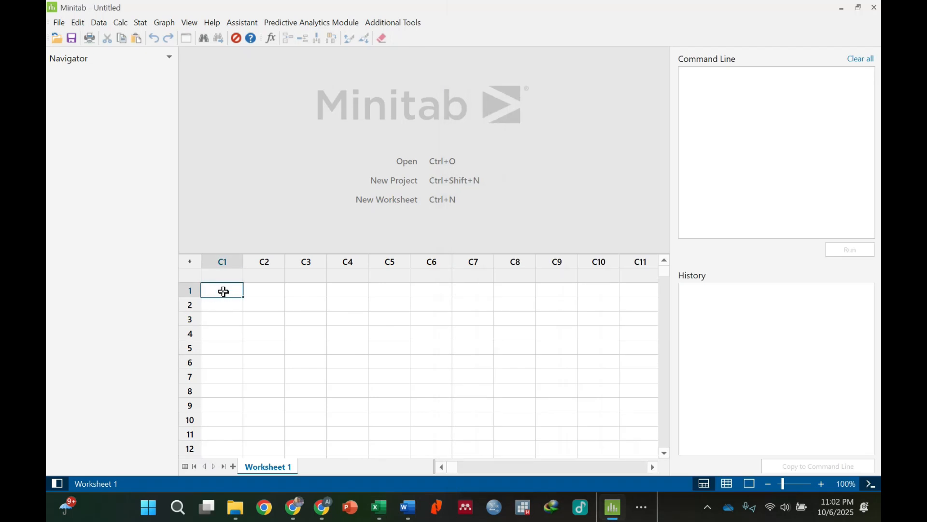
right_click(223, 291)
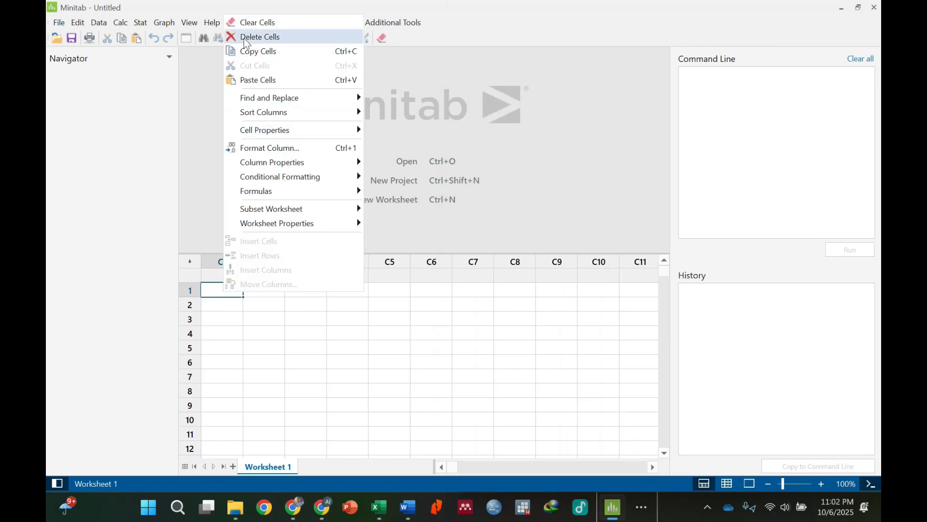
click(250, 81)
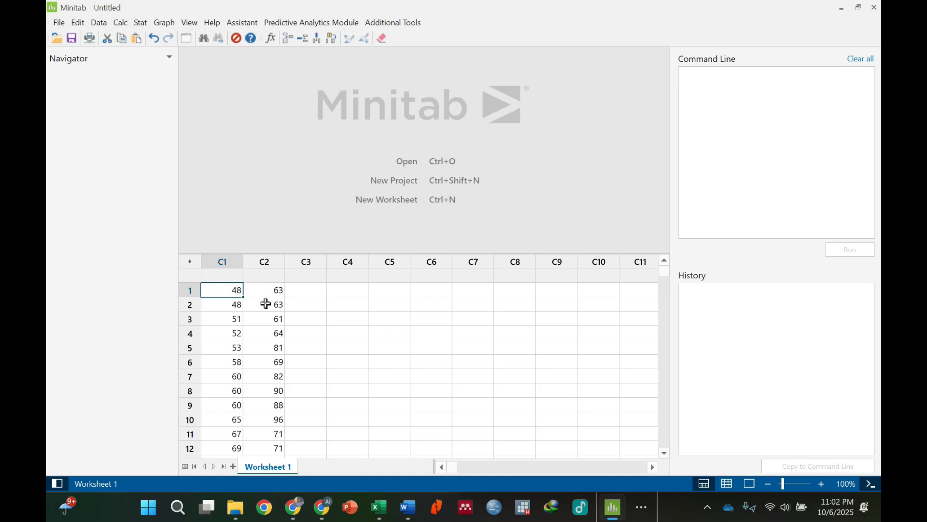
Name column C1 "KBKM Sebelum" and column C2 "KBKM Setelah".
click(232, 276)
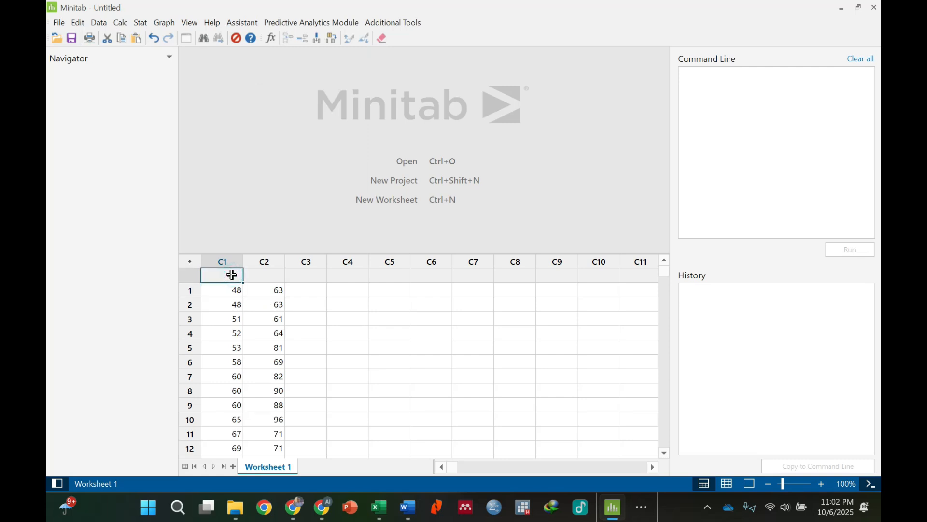
text(KBKM Sebelum)
key(Return)
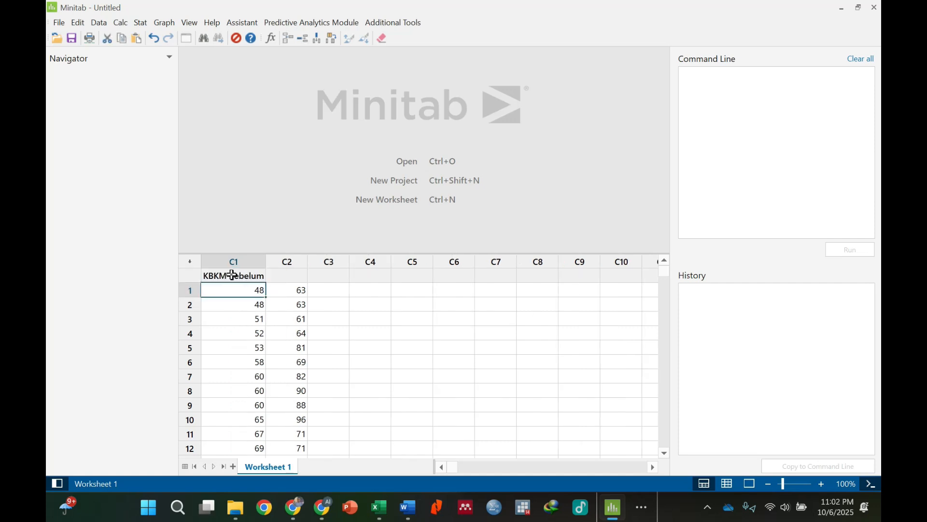
key(Right)
key(Up)
text(KBK)
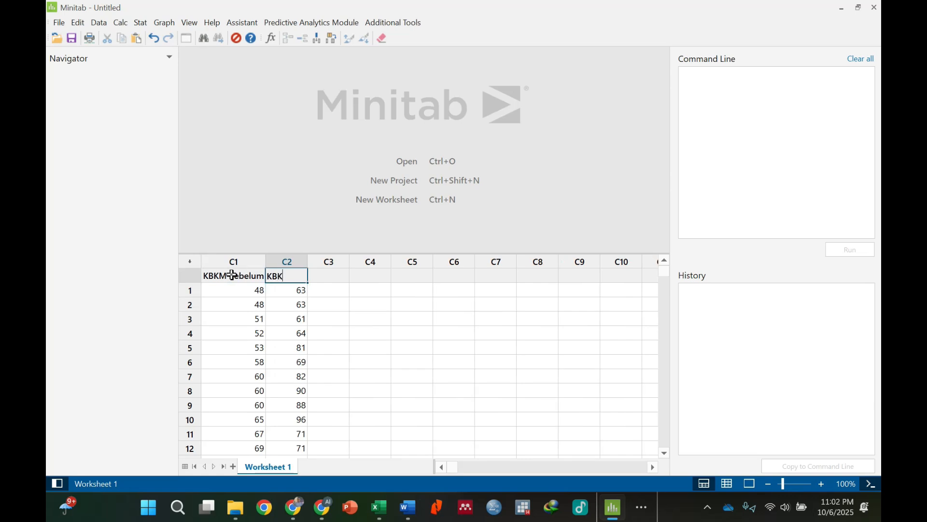
text(M Seteal)
text(lah)
click(298, 346)
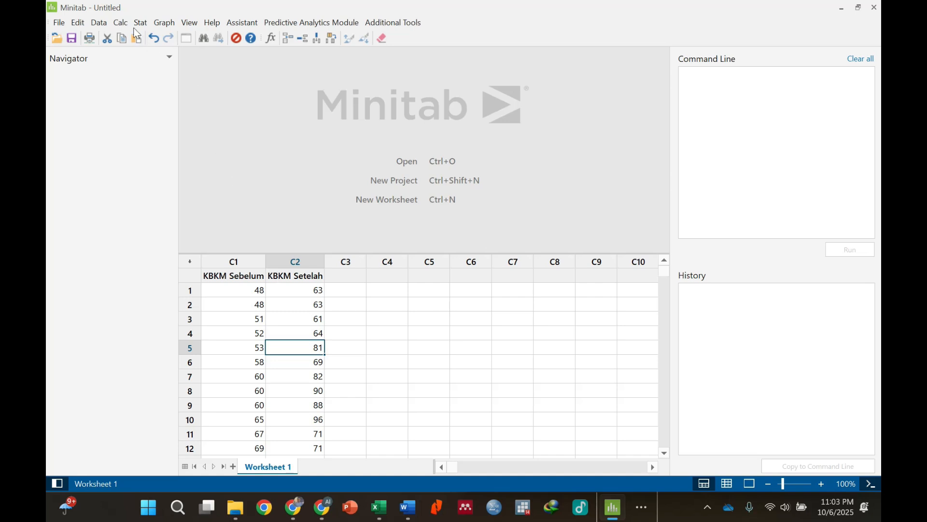
click(241, 261)
click(288, 259)
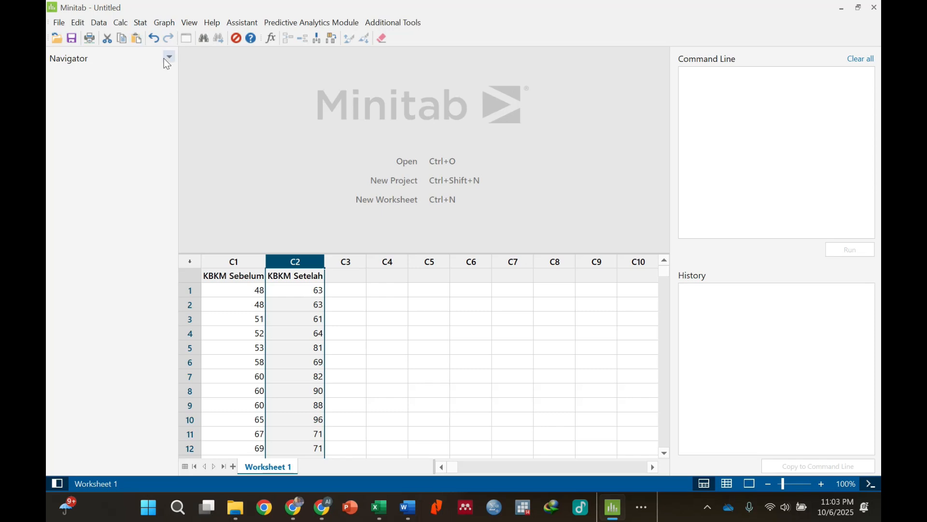
click(139, 23)
mouse_move(157, 40)
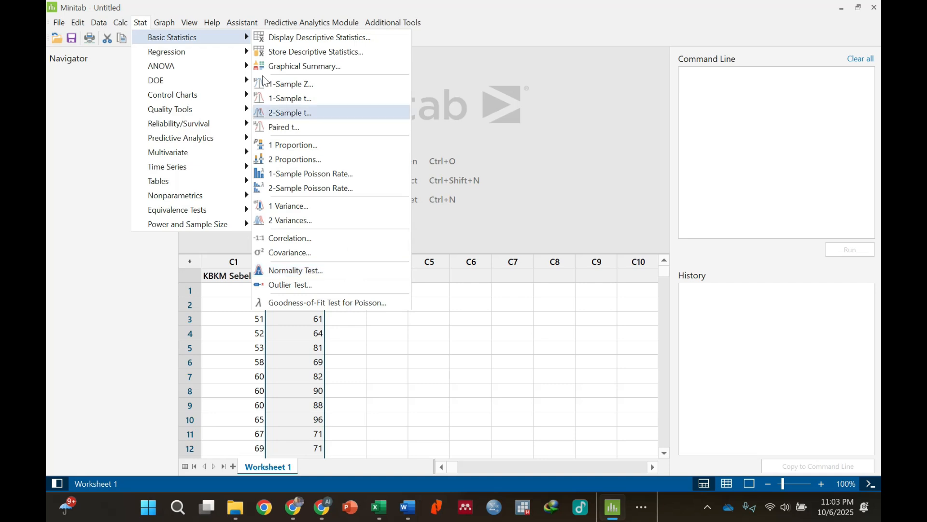
click(228, 6)
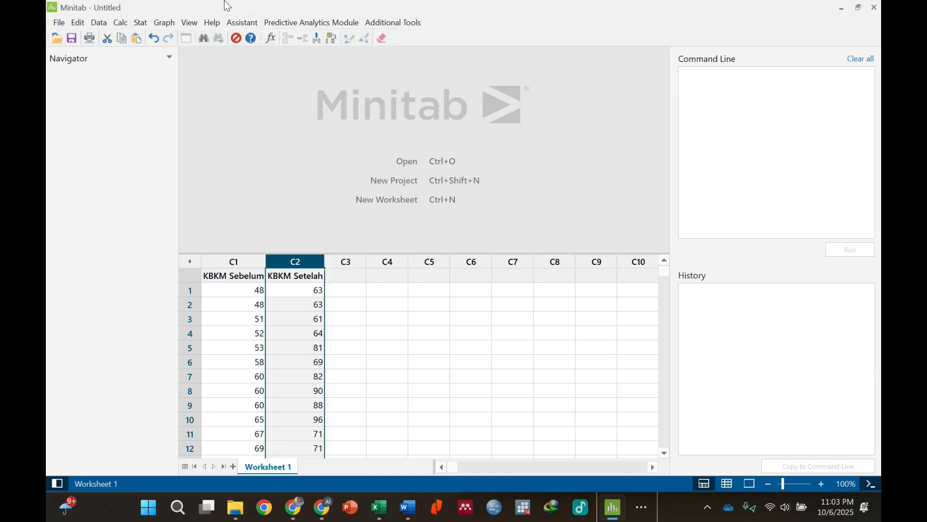
Run a Kolmogorov-Smirnov normality test on 'KBKM Sebelum' without percentile lines and look over its probability plot.
click(139, 25)
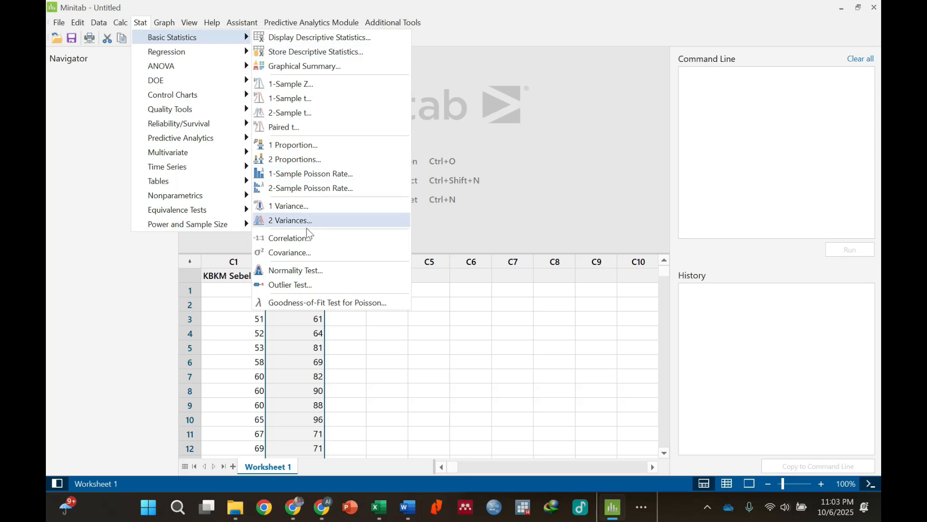
click(326, 271)
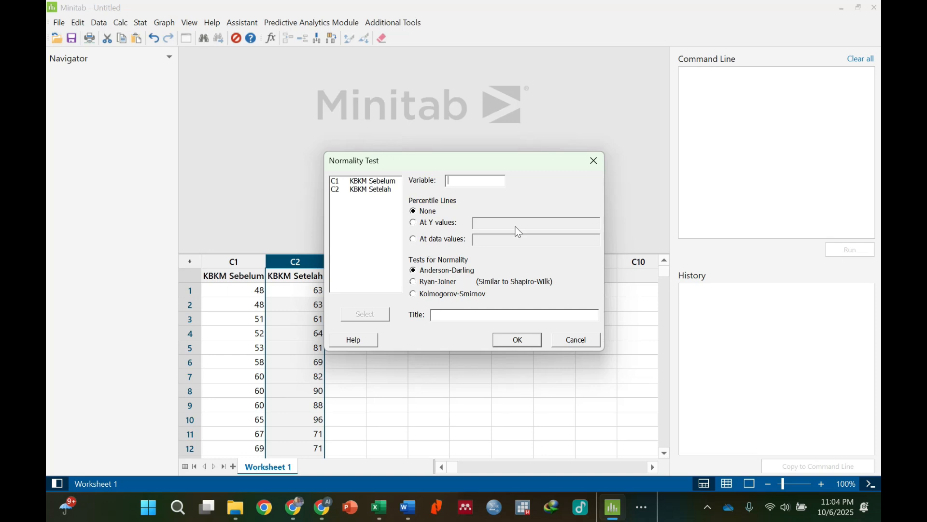
click(376, 180)
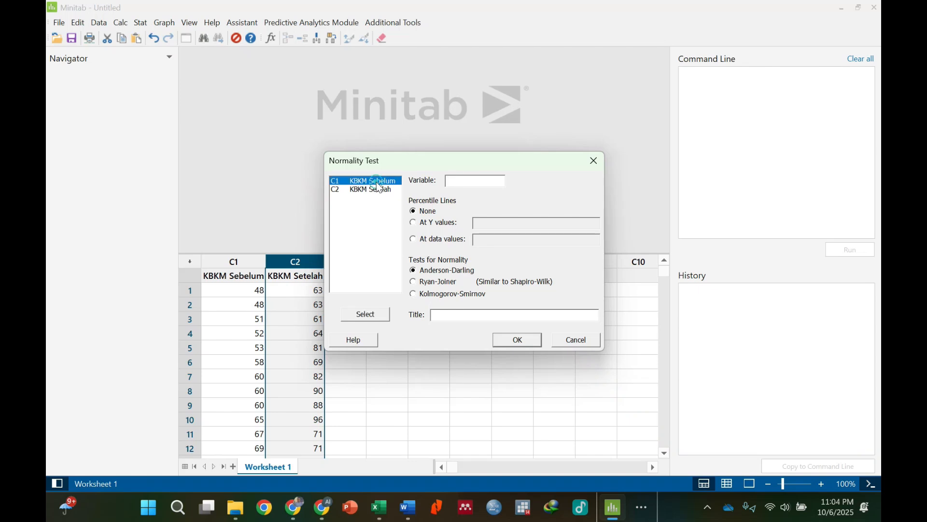
double_click(378, 181)
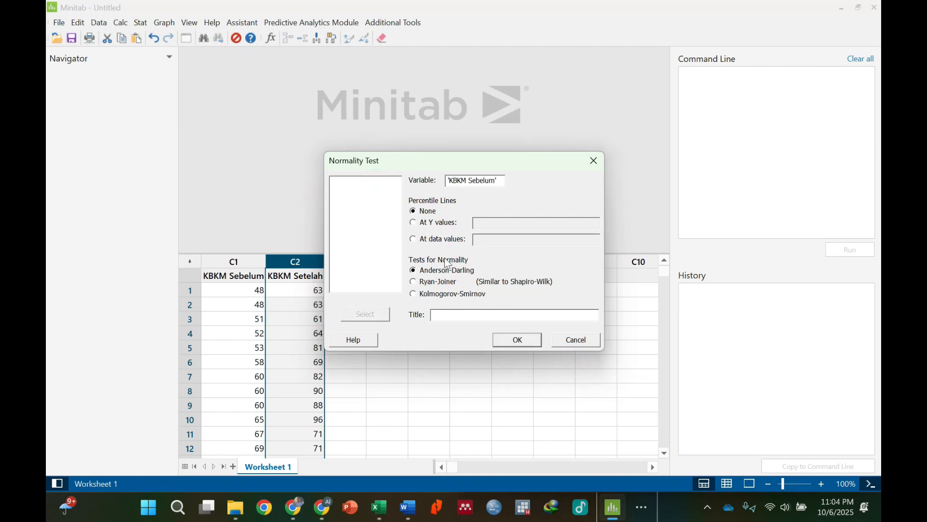
click(437, 285)
drag(483, 168, 535, 82)
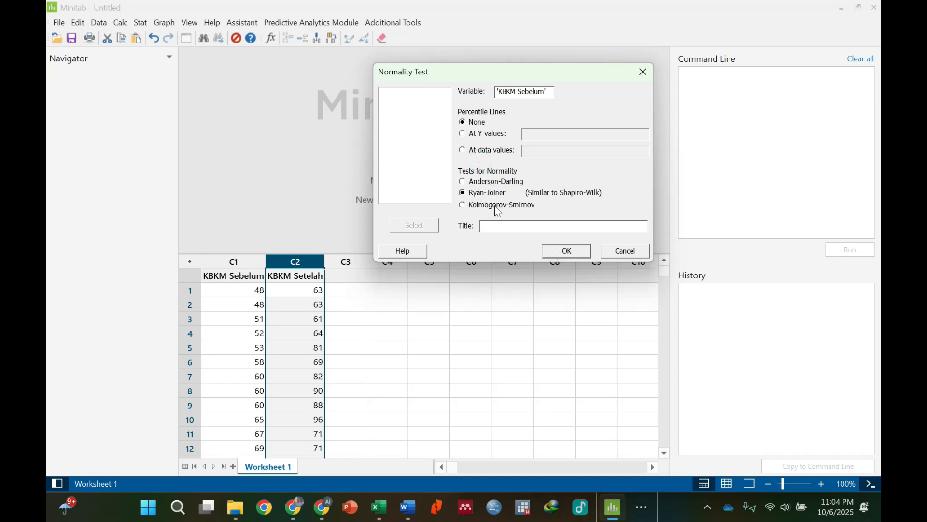
click(560, 256)
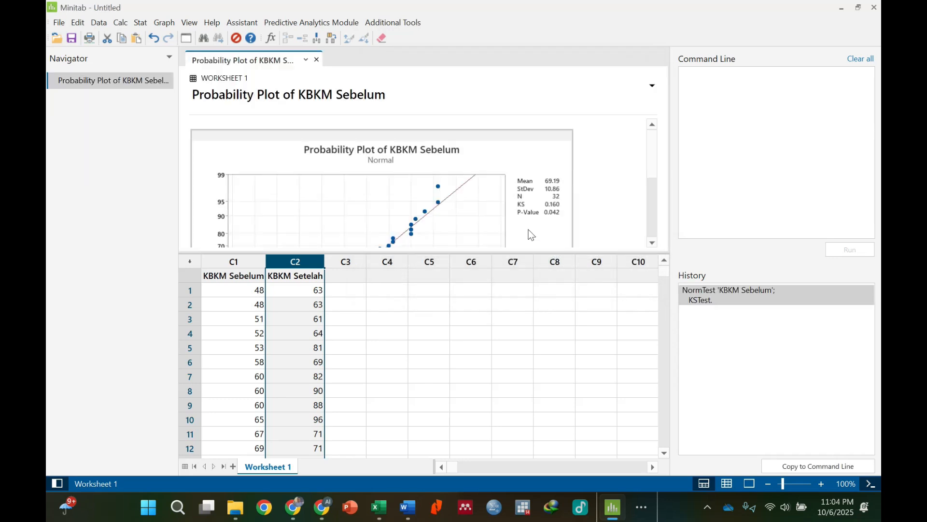
scroll(521, 208, down, 1)
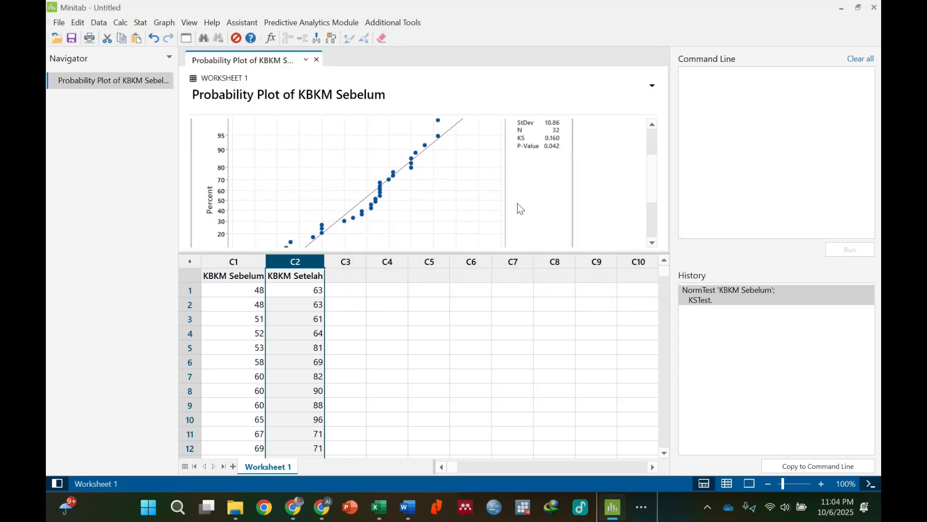
scroll(536, 200, up, 1)
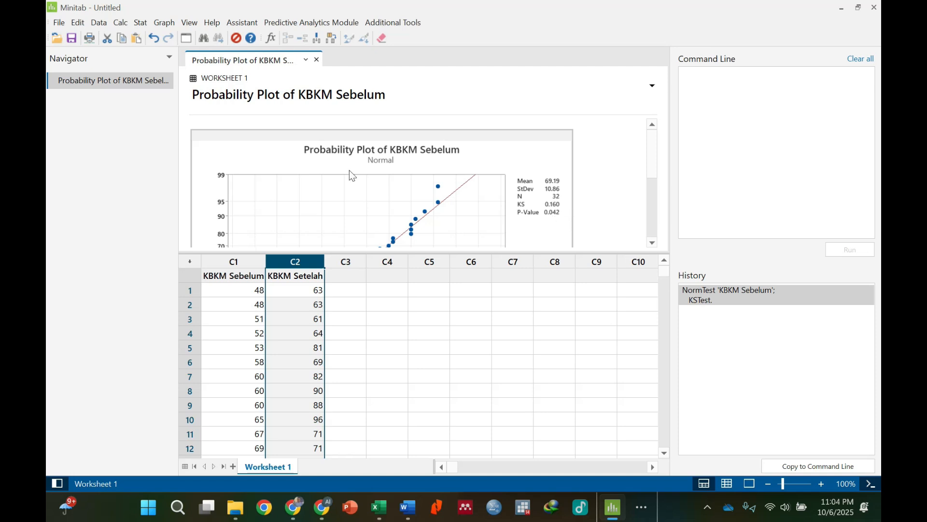
Run a Kolmogorov-Smirnov normality test on 'KBKM Setelah' and review the earlier 'KBKM Sebelum' probability plot against it.
click(144, 23)
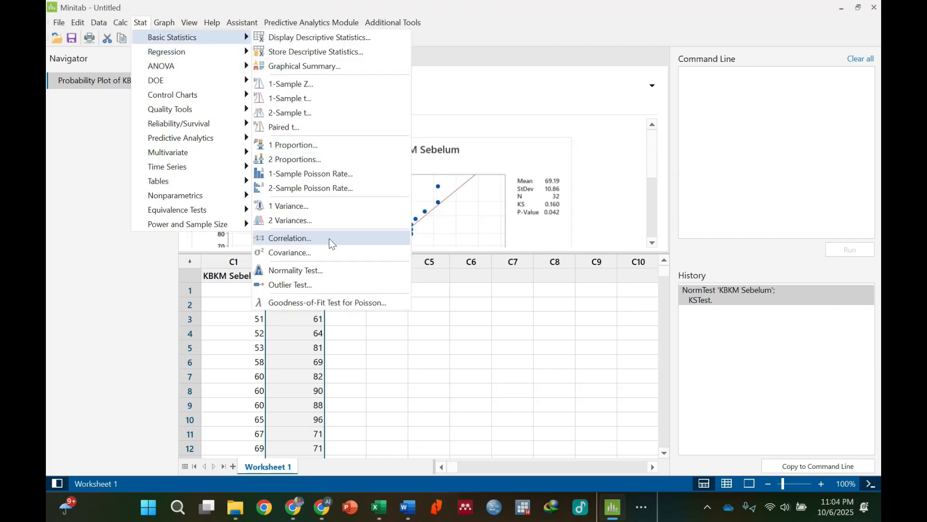
click(319, 271)
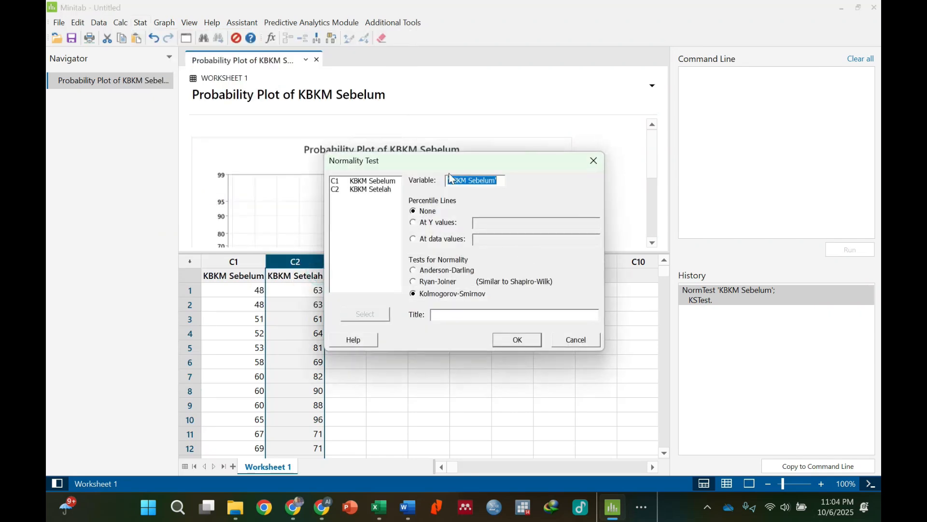
double_click(381, 189)
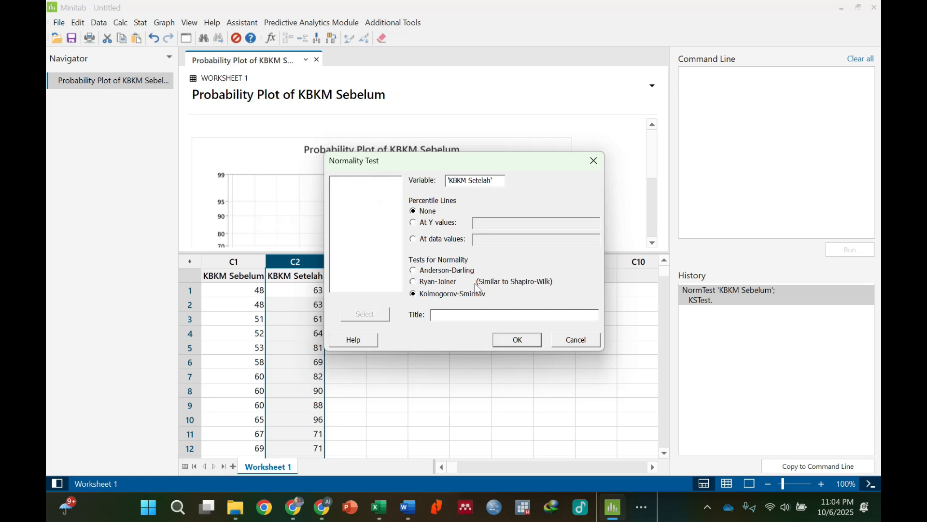
click(505, 338)
scroll(516, 203, up, 5)
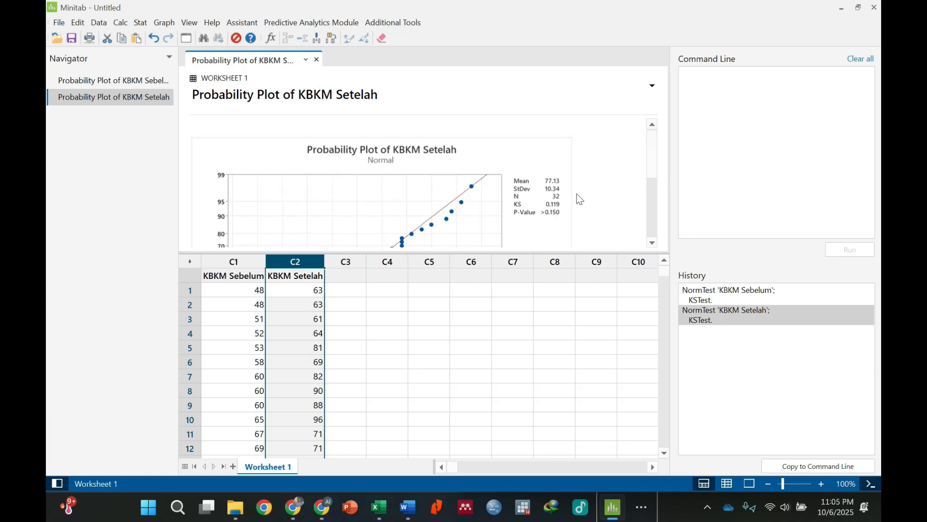
click(151, 80)
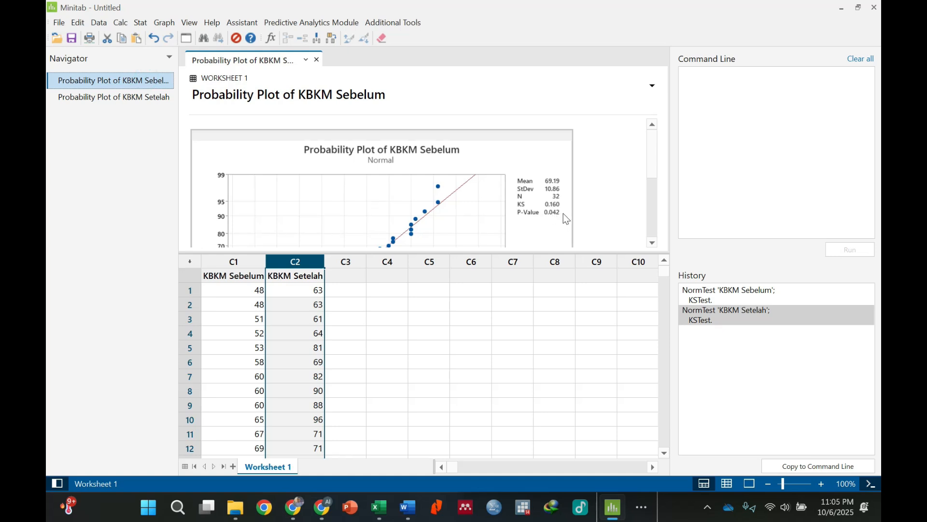
scroll(501, 183, down, 3)
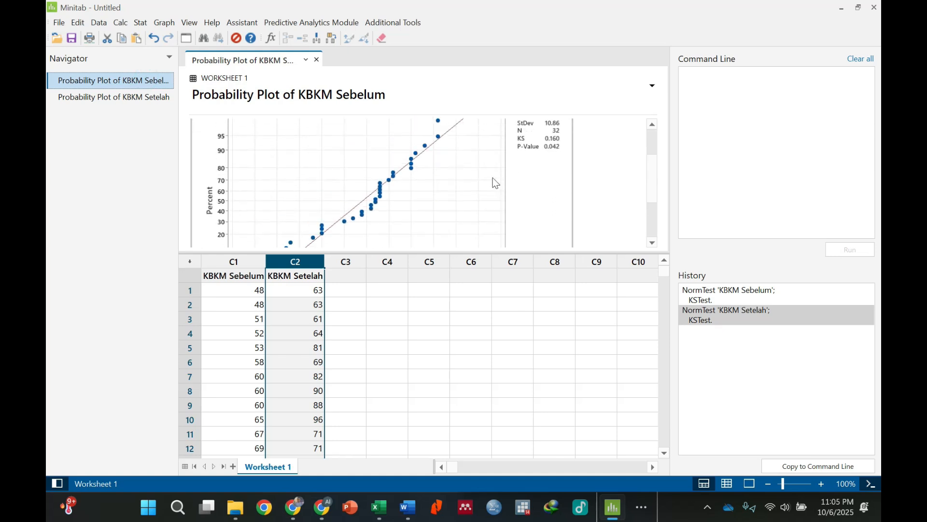
scroll(486, 173, down, 3)
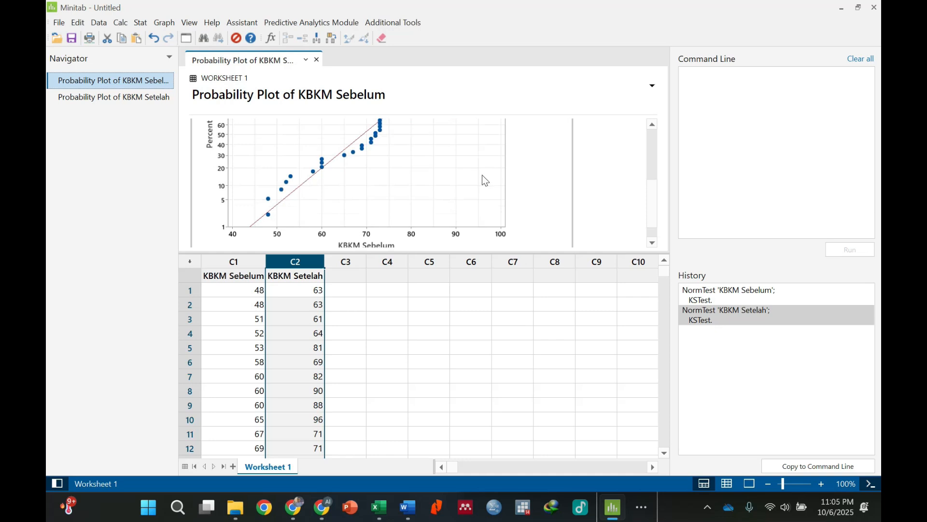
scroll(457, 186, up, 6)
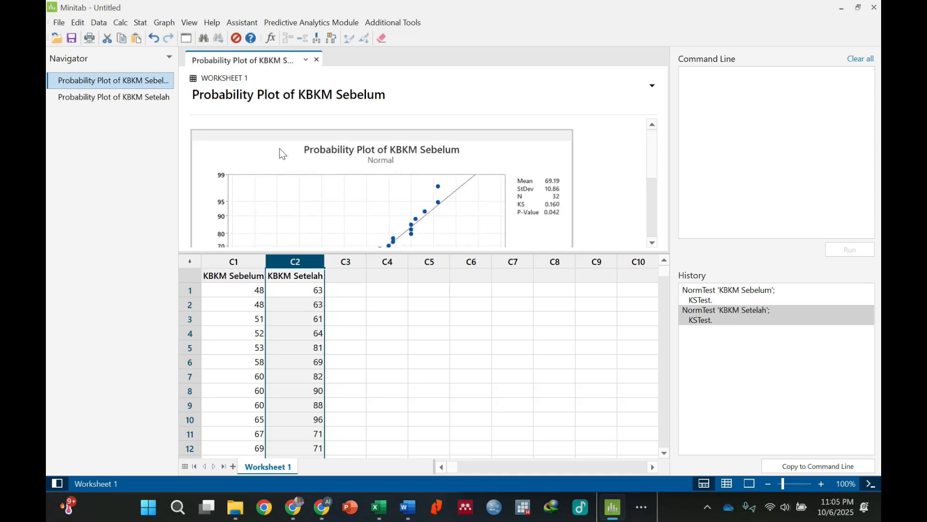
Run a Ryan-Joiner normality test on 'KBKM Setelah' and look over its probability plot.
click(141, 22)
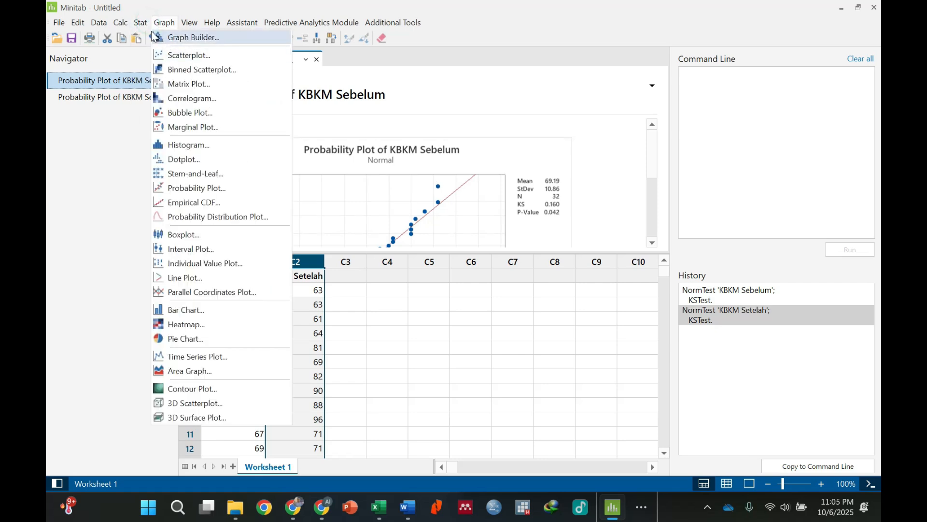
mouse_move(141, 38)
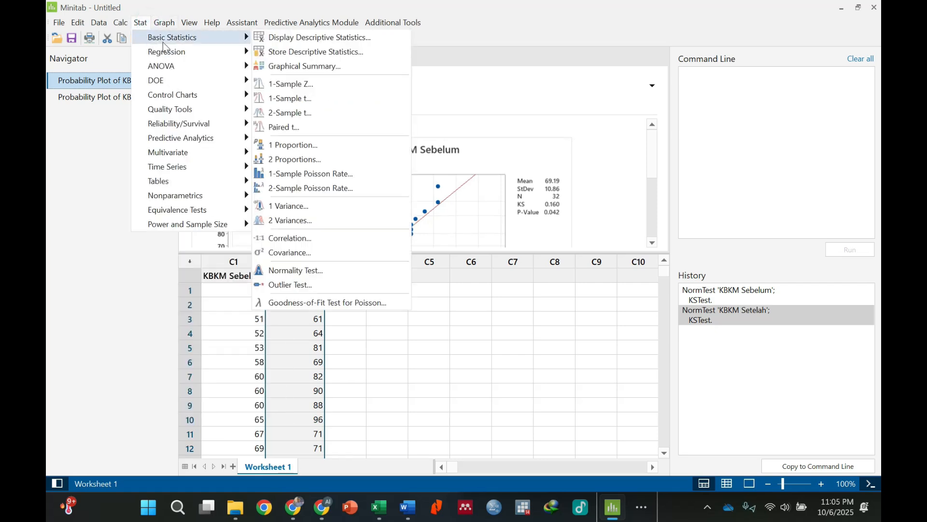
click(329, 273)
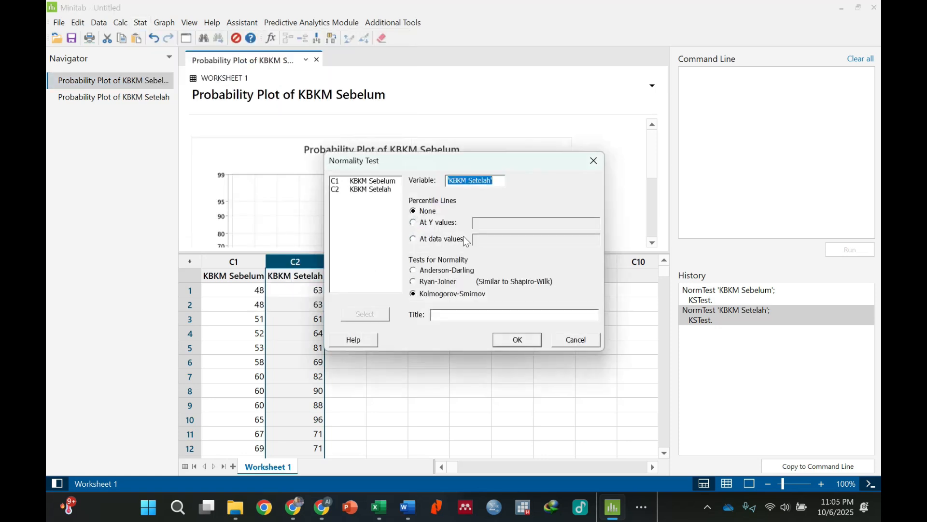
click(440, 283)
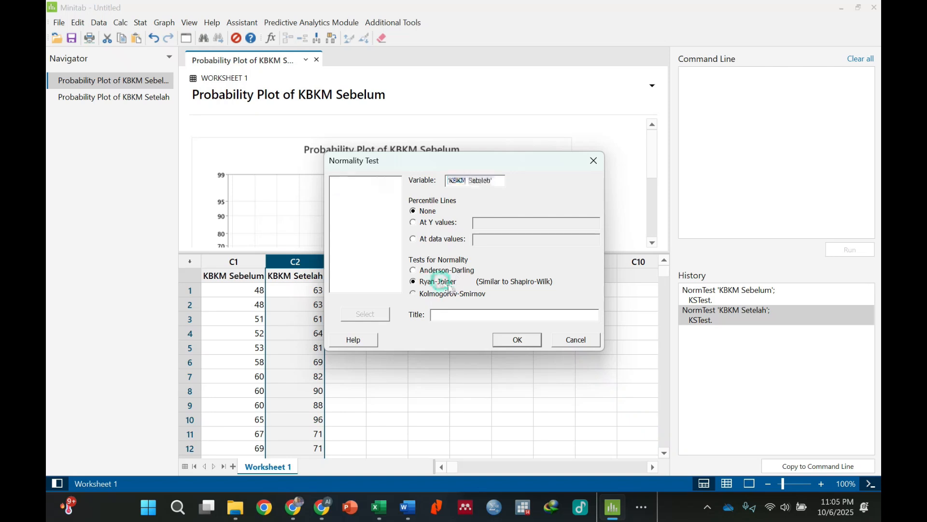
click(517, 341)
scroll(503, 198, down, 3)
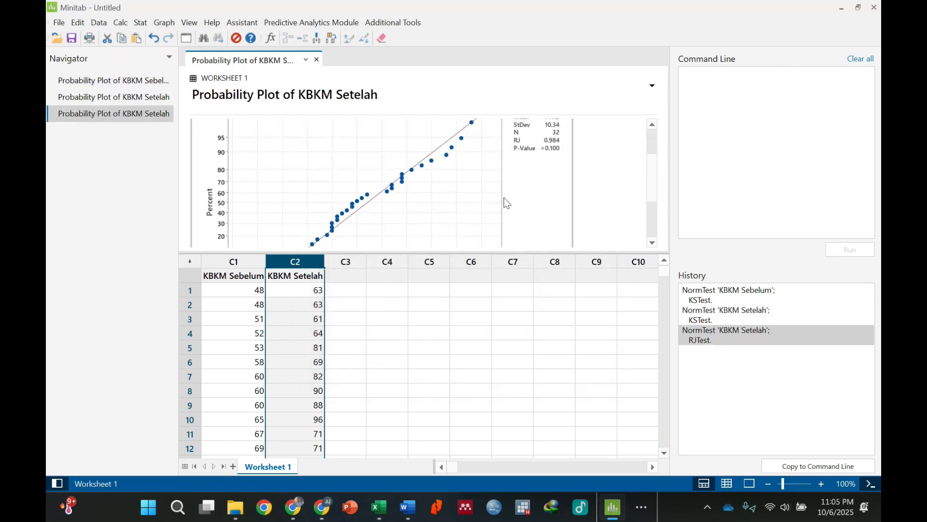
scroll(505, 196, up, 3)
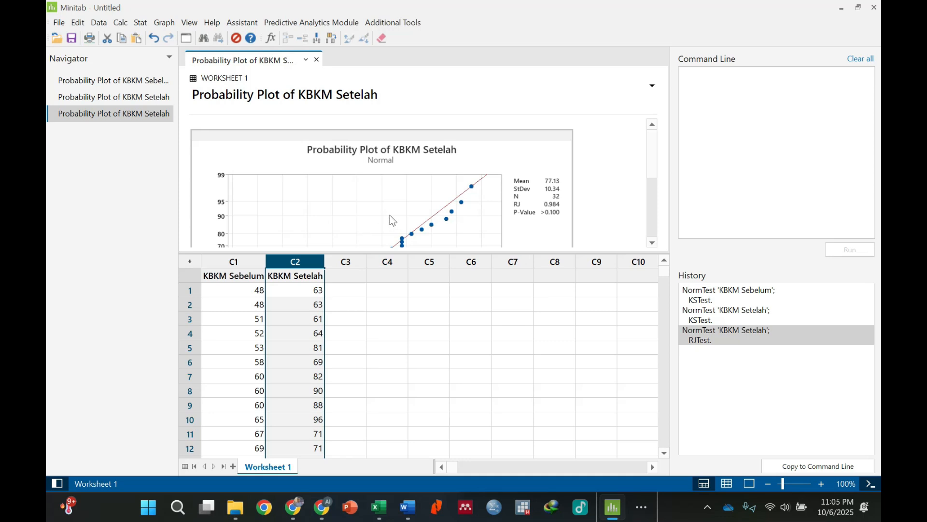
scroll(566, 219, down, 3)
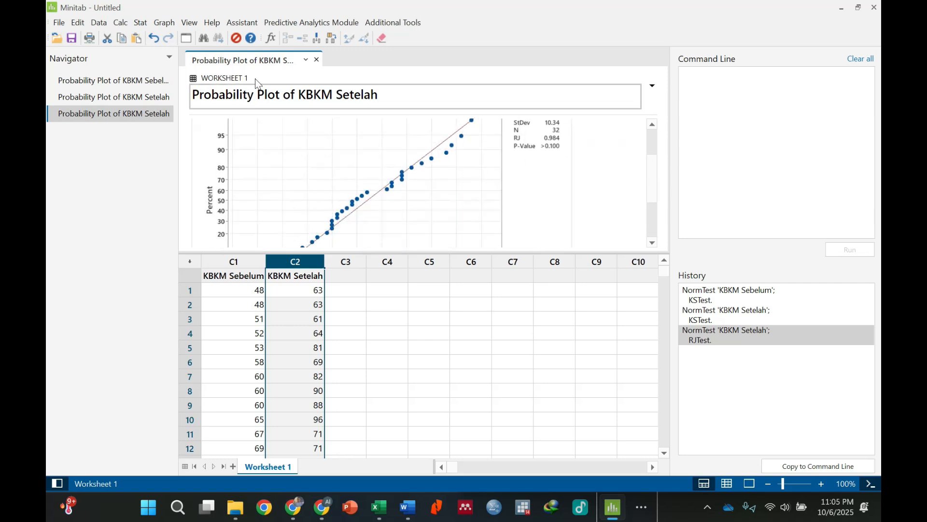
Run a Ryan-Joiner normality test on 'KBKM Sebelum'.
click(146, 23)
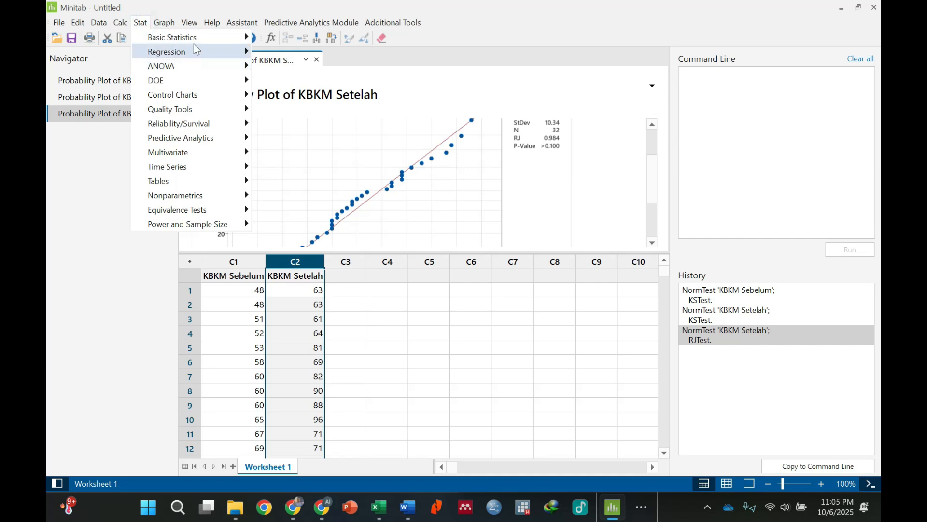
mouse_move(196, 42)
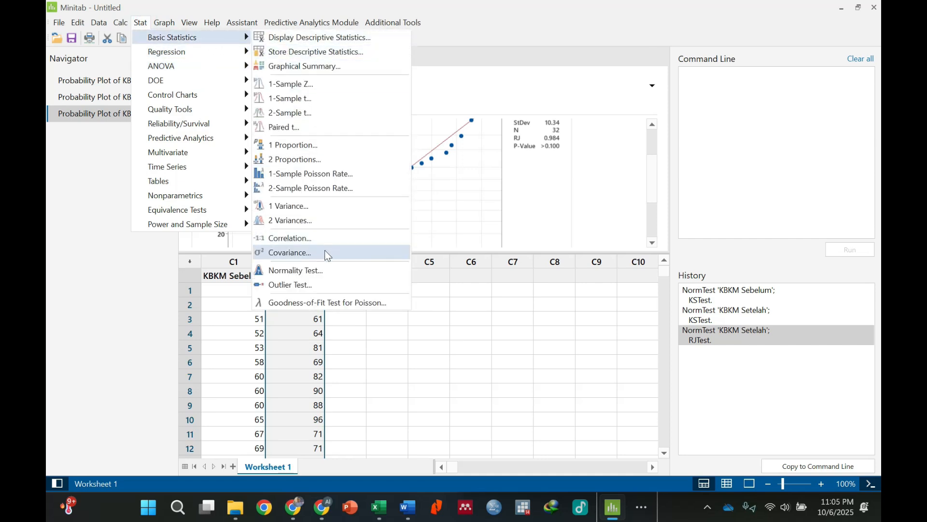
click(322, 269)
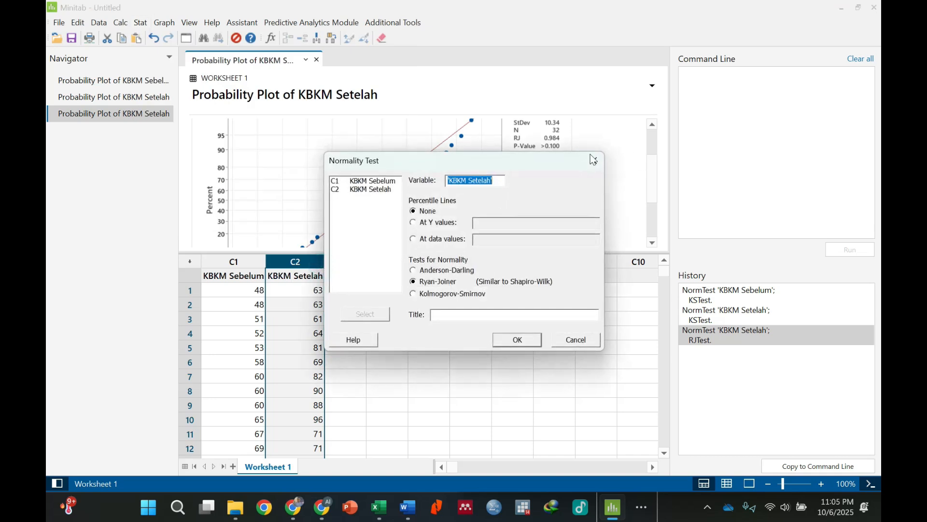
click(391, 181)
double_click(391, 181)
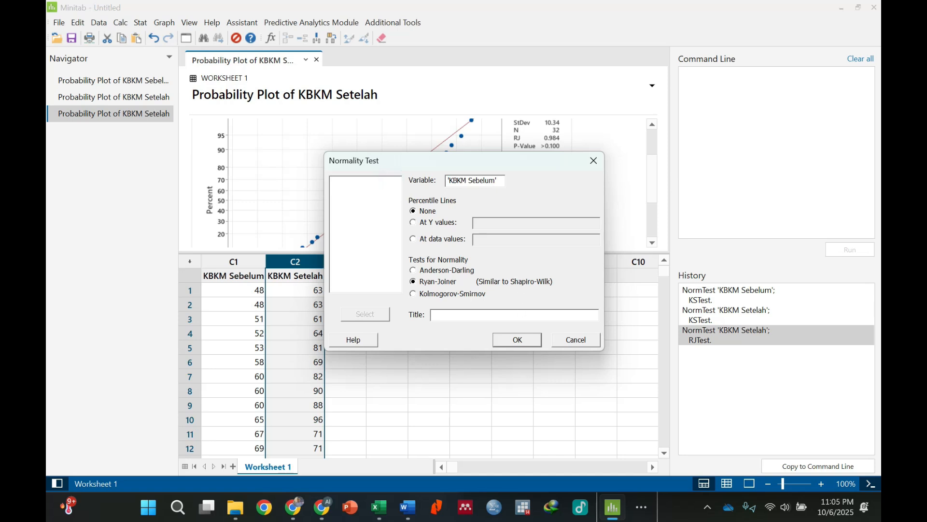
key(Return)
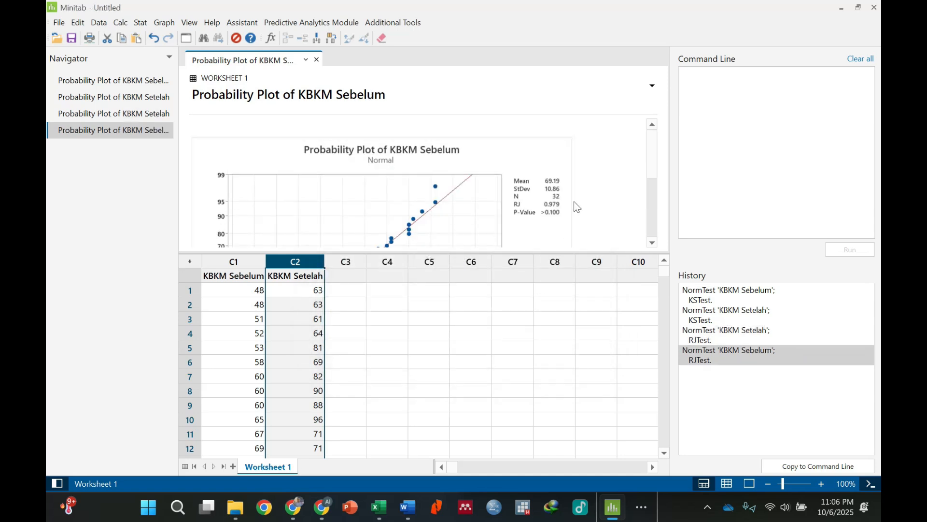
Enlarge the output area and compare the Ryan-Joiner probability plots and p-values of 'KBKM Sebelum' and 'KBKM Setelah'.
click(145, 136)
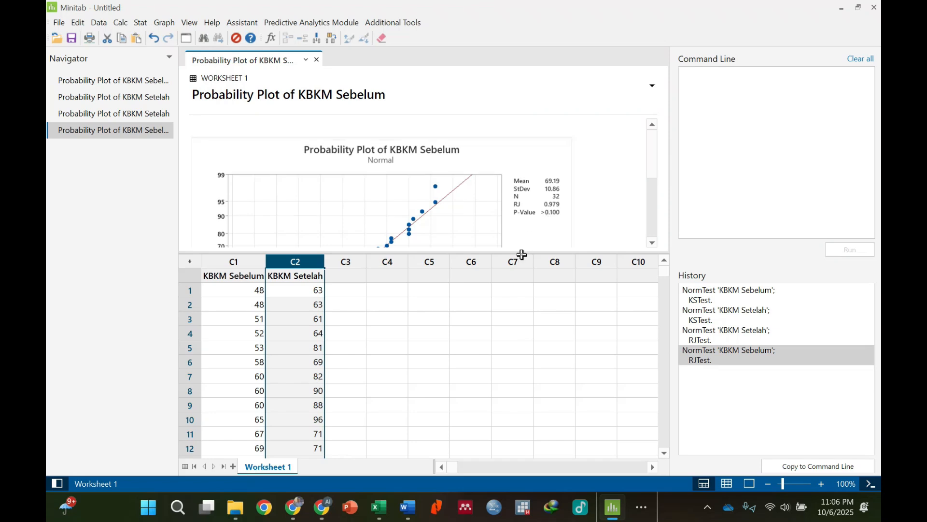
drag(524, 252, 540, 372)
scroll(557, 269, down, 2)
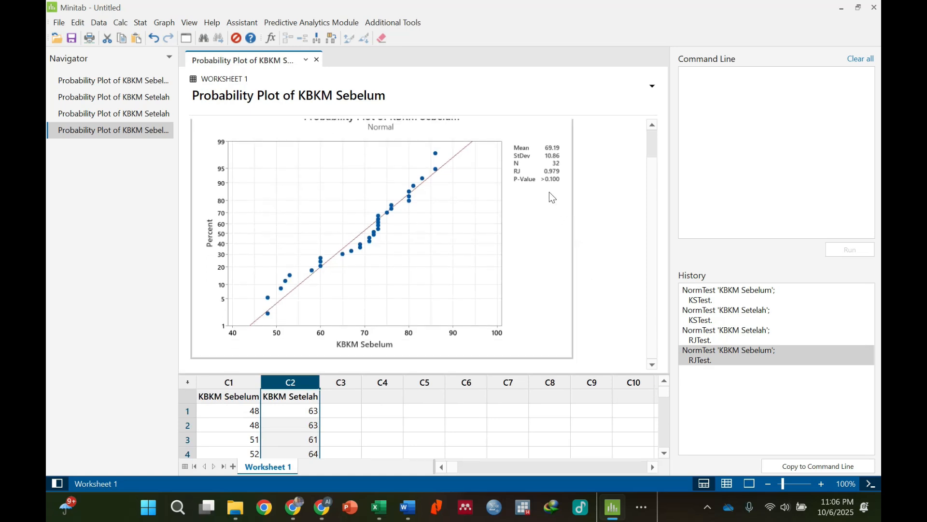
drag(648, 176, 648, 162)
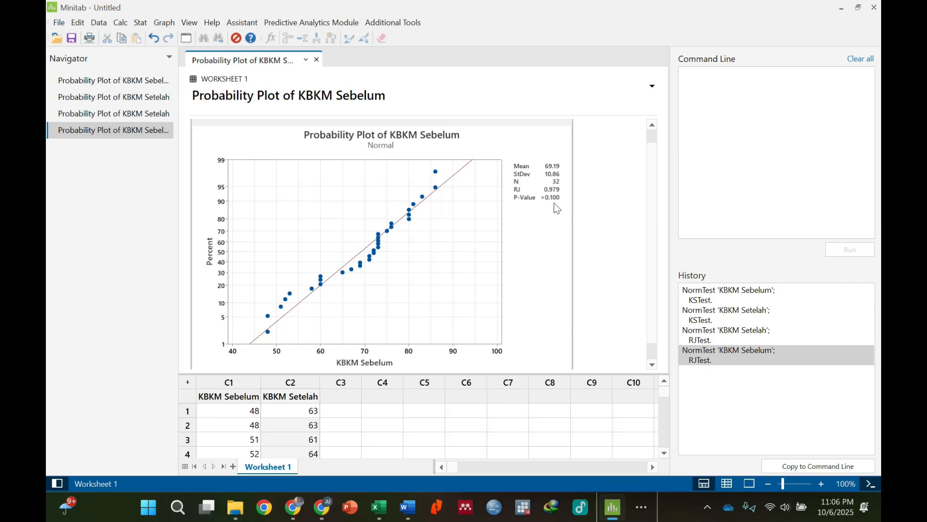
click(116, 113)
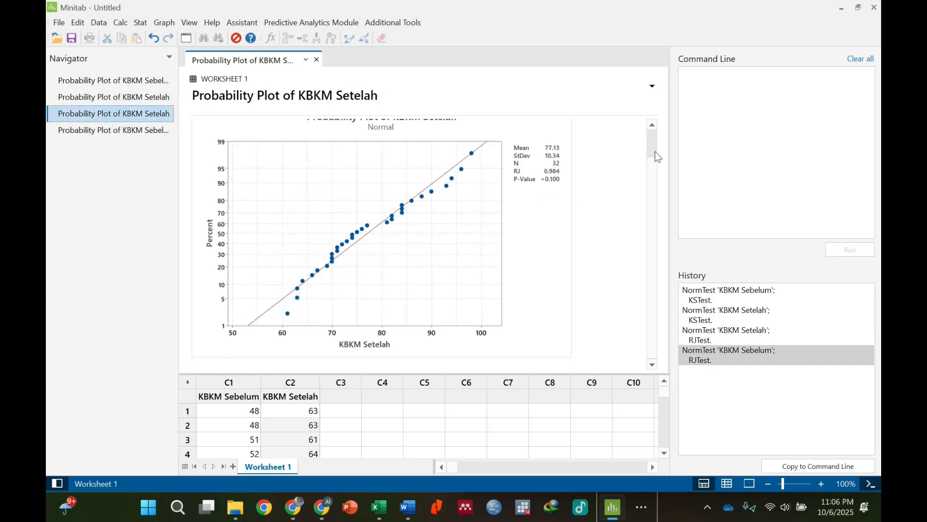
scroll(650, 176, up, 1)
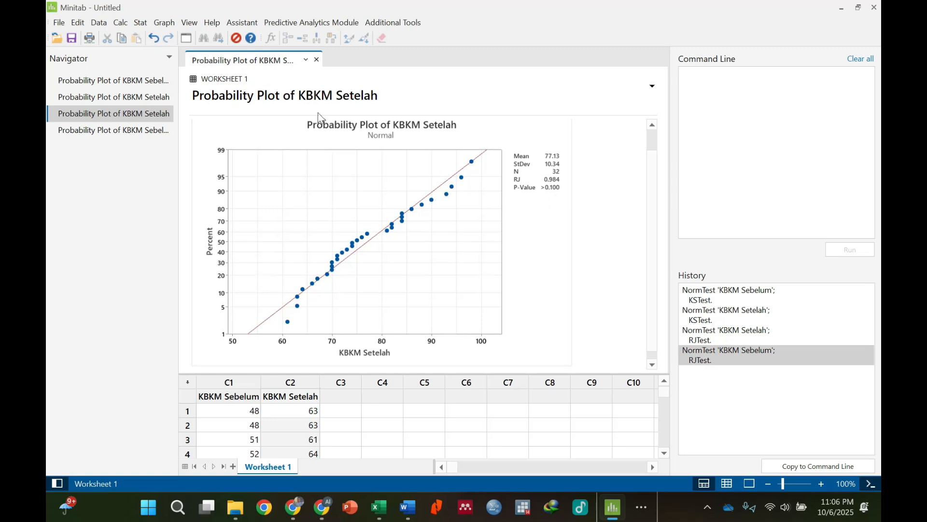
Set up a Paired t test with each sample in a column, 'KBKM Setelah' as Sample 1 and 'KBKM Sebelum' as Sample 2.
click(141, 24)
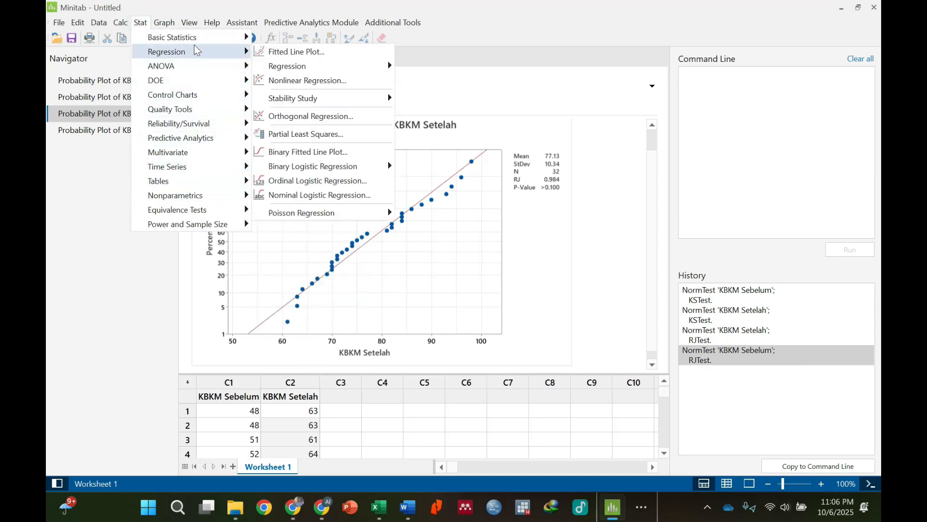
mouse_move(196, 41)
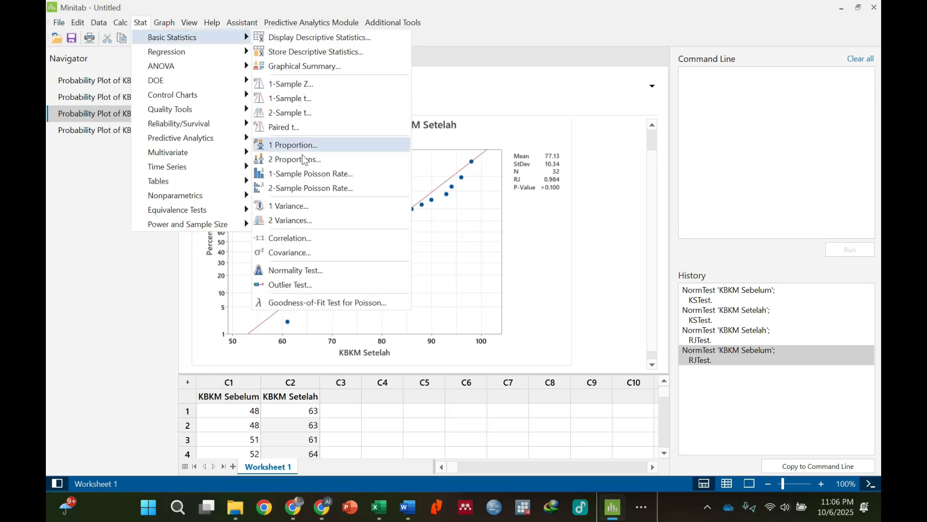
click(309, 128)
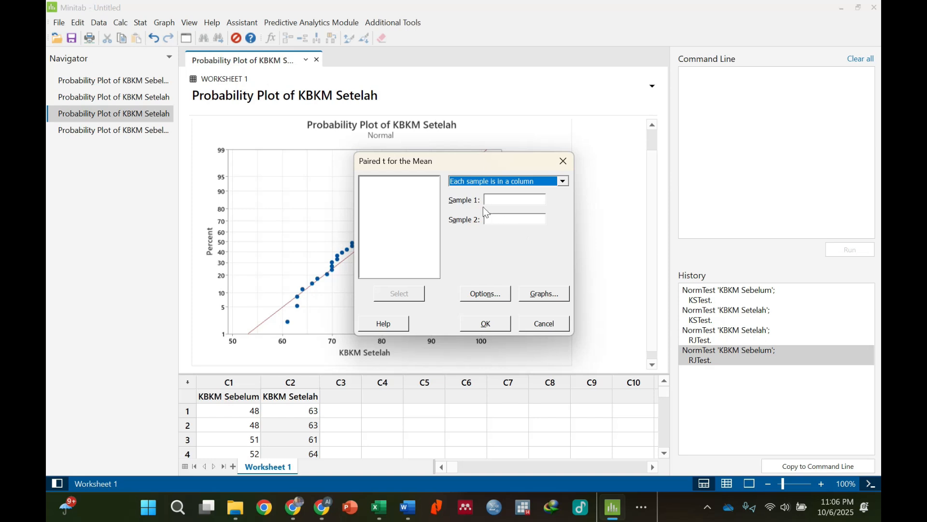
click(490, 199)
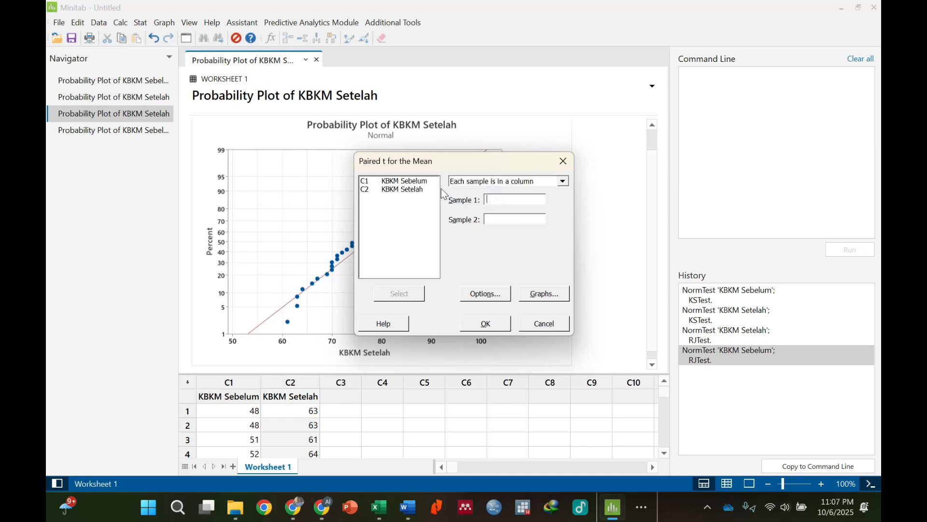
double_click(415, 189)
click(495, 219)
double_click(416, 181)
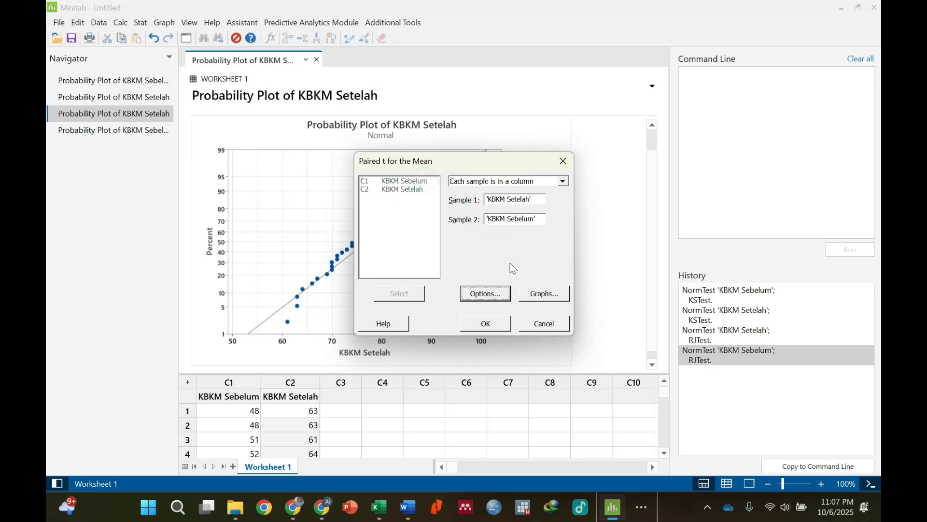
Switch to the Word document to consult the paired t-test definitions and interpretation criteria.
click(408, 507)
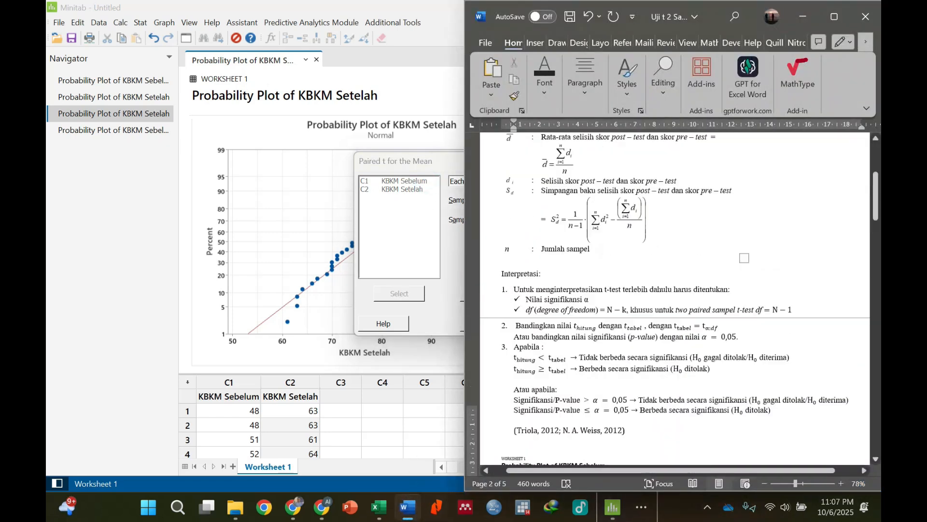
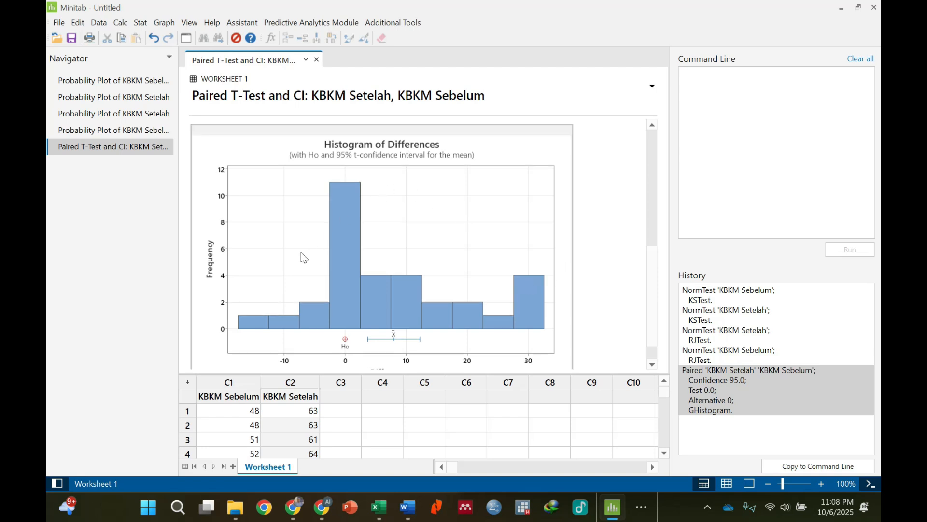
Examine the two-sided paired t-test output, covering the hypotheses, T-value, P-value and the histogram of differences.
scroll(655, 286, up, 3)
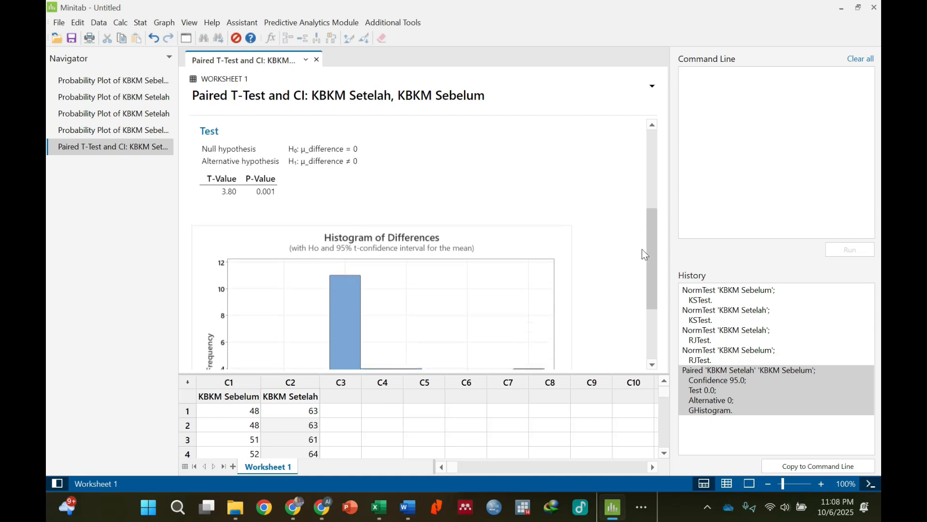
scroll(641, 248, down, 3)
scroll(638, 240, up, 3)
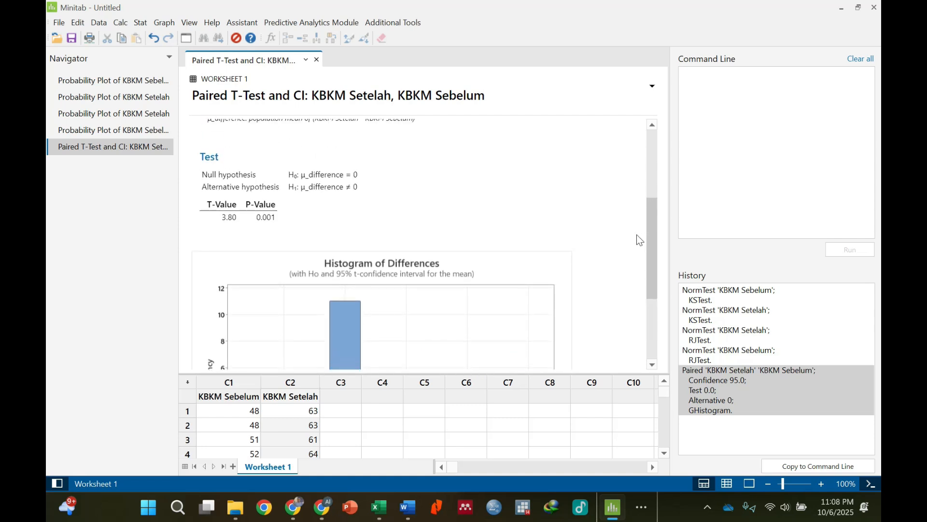
scroll(643, 275, down, 4)
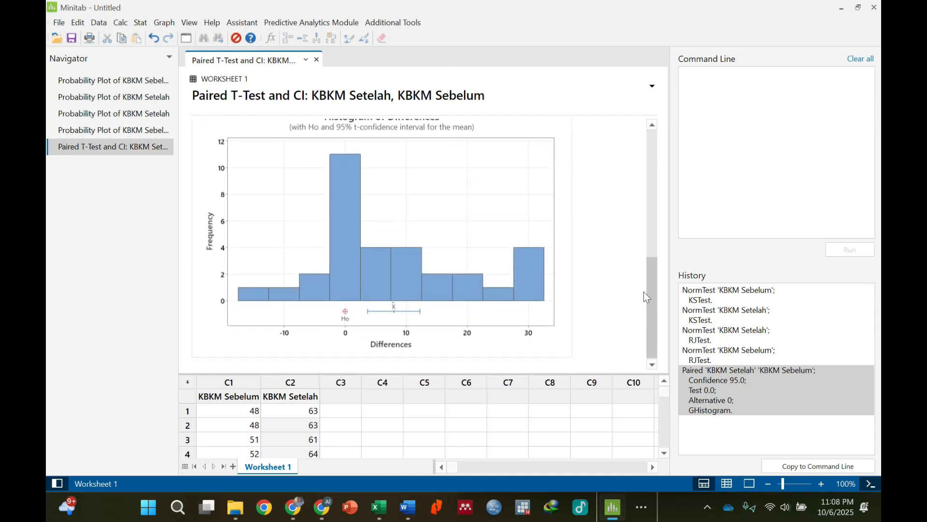
scroll(644, 292, up, 3)
drag(645, 248, 645, 246)
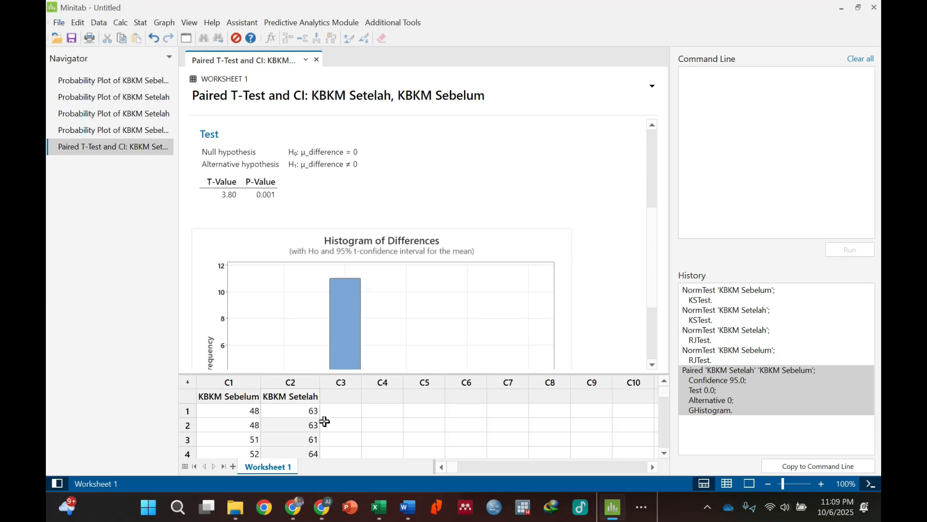
scroll(298, 405, down, 2)
scroll(297, 405, up, 2)
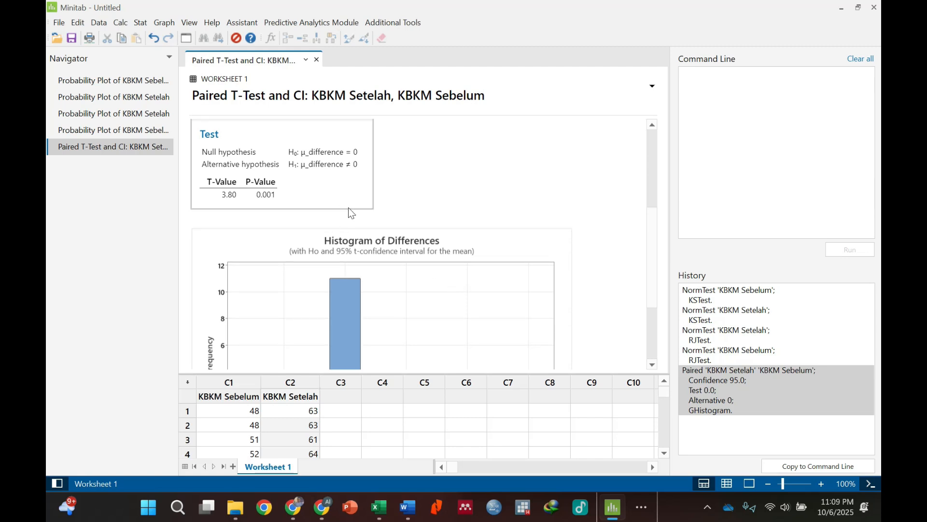
drag(654, 218, 653, 212)
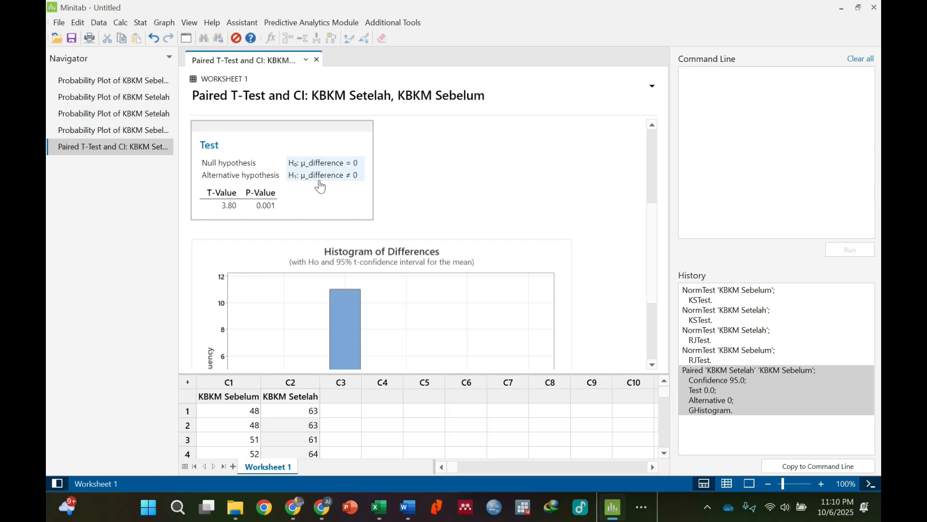
Switch to the Word document and highlight both forms of the two-sided alternative hypothesis H₁ to compare with the test output.
click(408, 507)
click(616, 274)
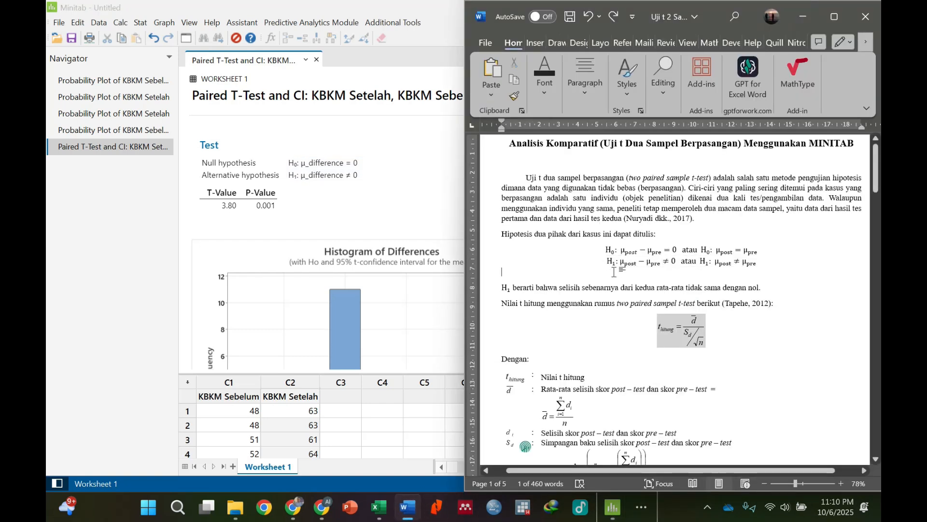
drag(621, 262, 661, 261)
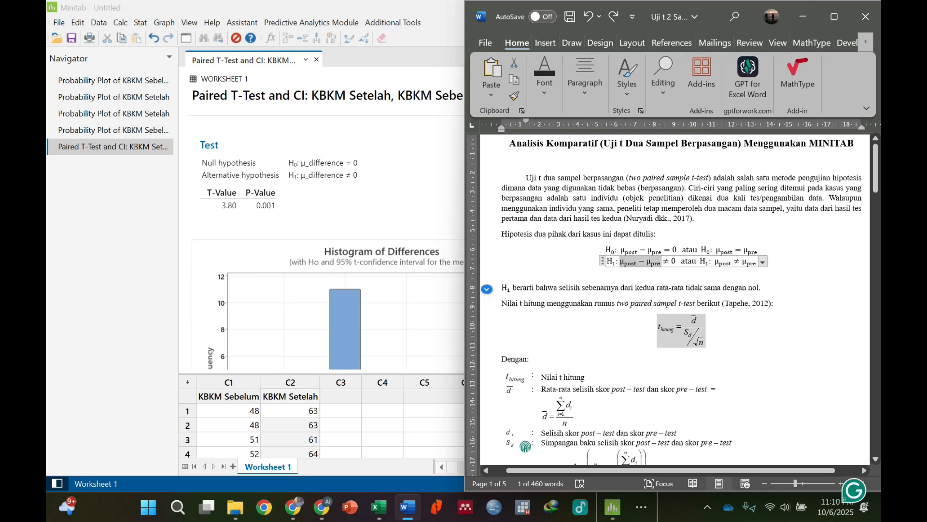
click(648, 275)
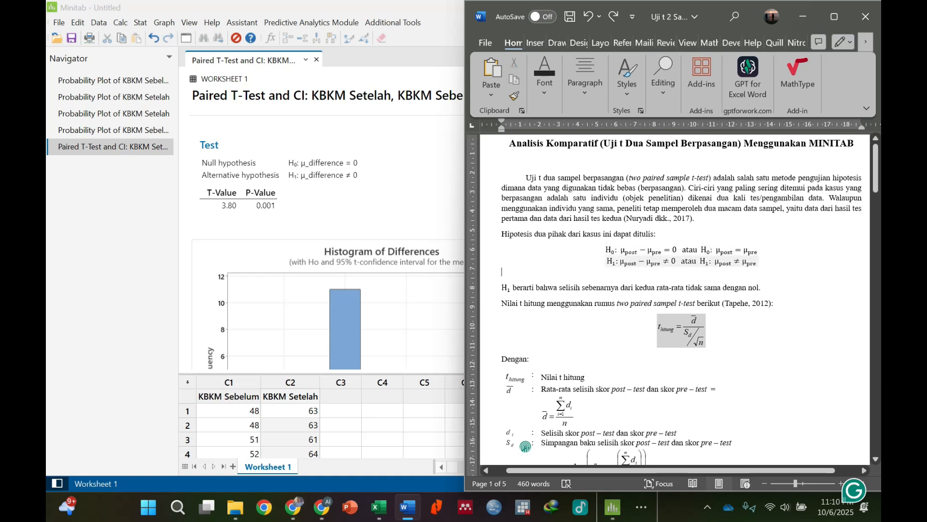
drag(715, 261, 747, 262)
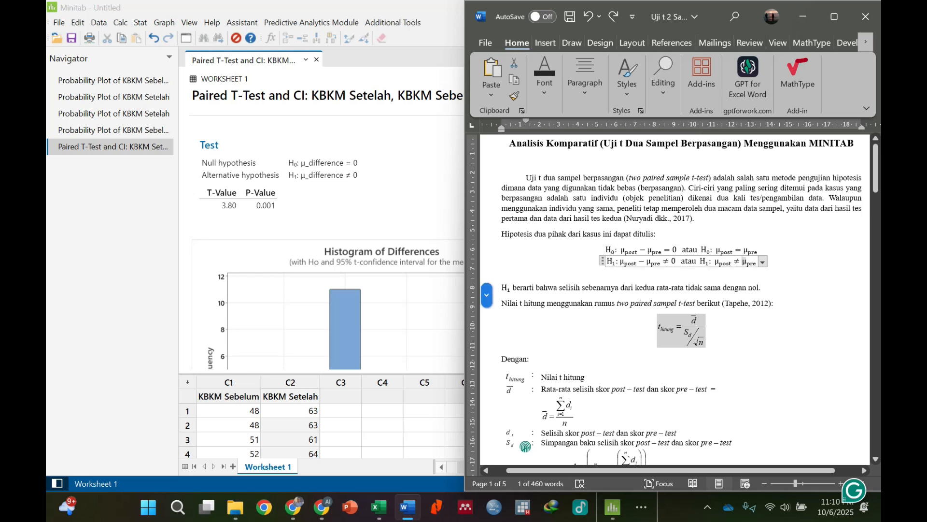
click(723, 279)
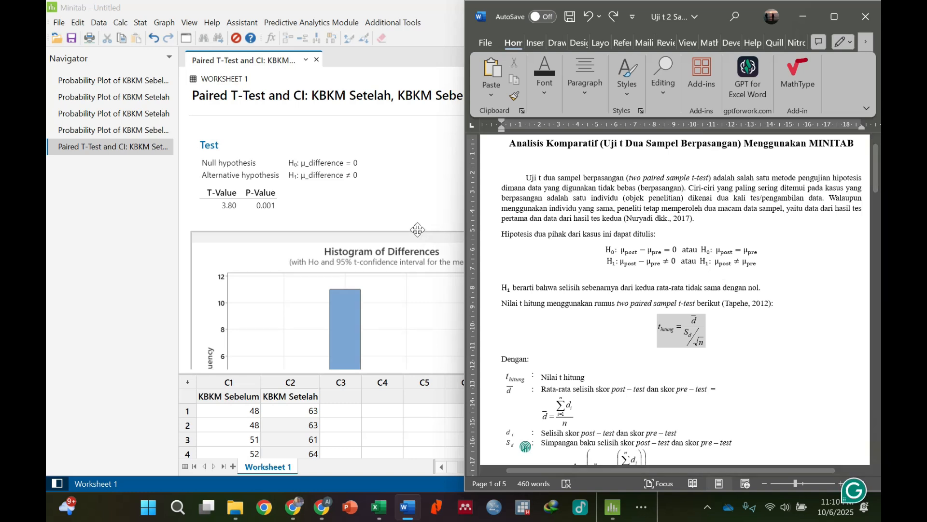
Return to Minitab and compare the mean scores of 'KBKM Setelah' and 'KBKM Sebelum' with the paired difference estimate and test results.
click(407, 52)
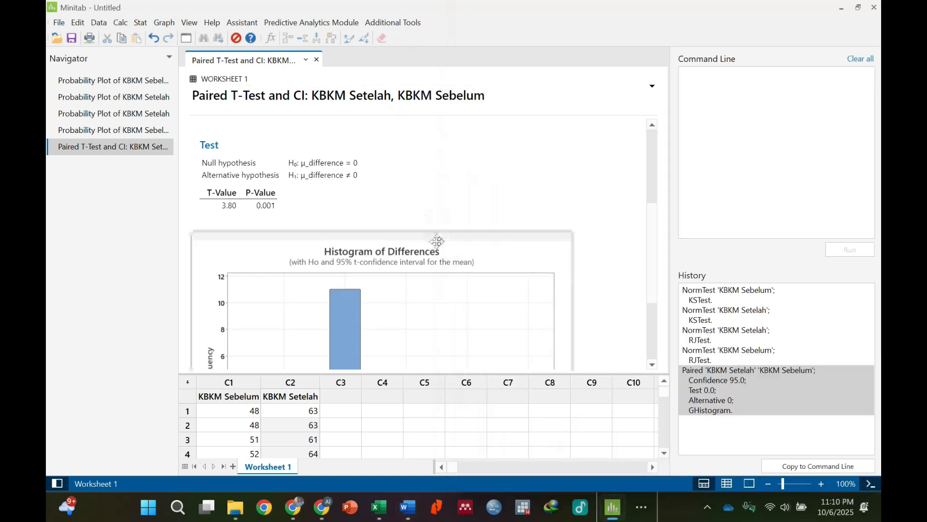
scroll(437, 241, down, 3)
scroll(437, 244, up, 5)
scroll(438, 243, down, 1)
scroll(437, 243, up, 4)
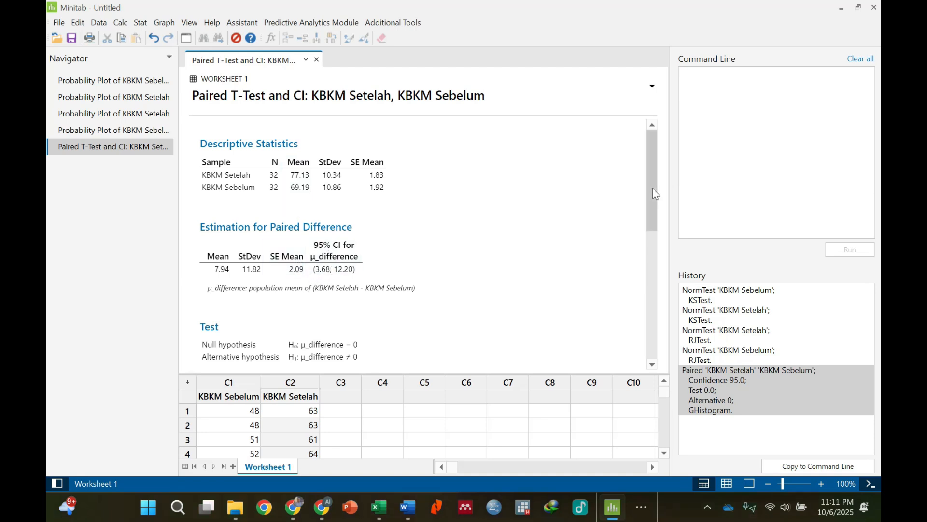
scroll(653, 193, down, 2)
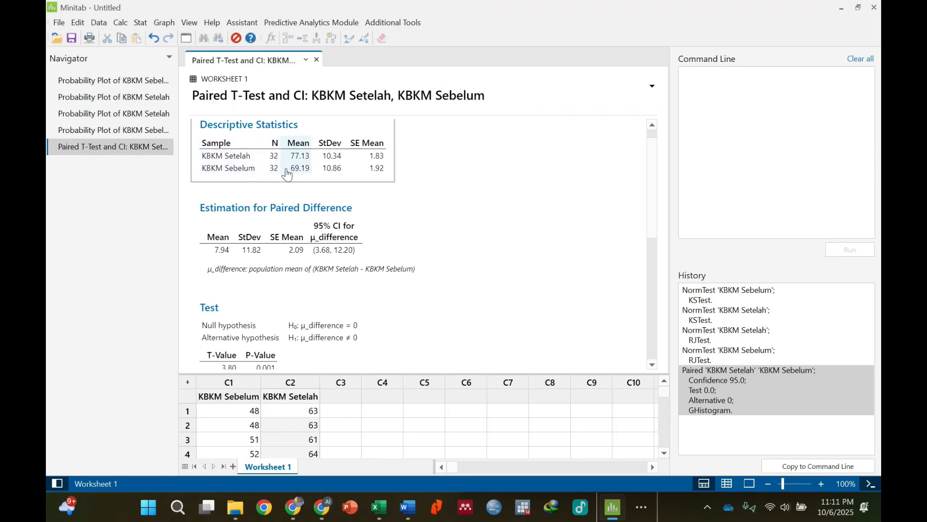
scroll(324, 251, down, 3)
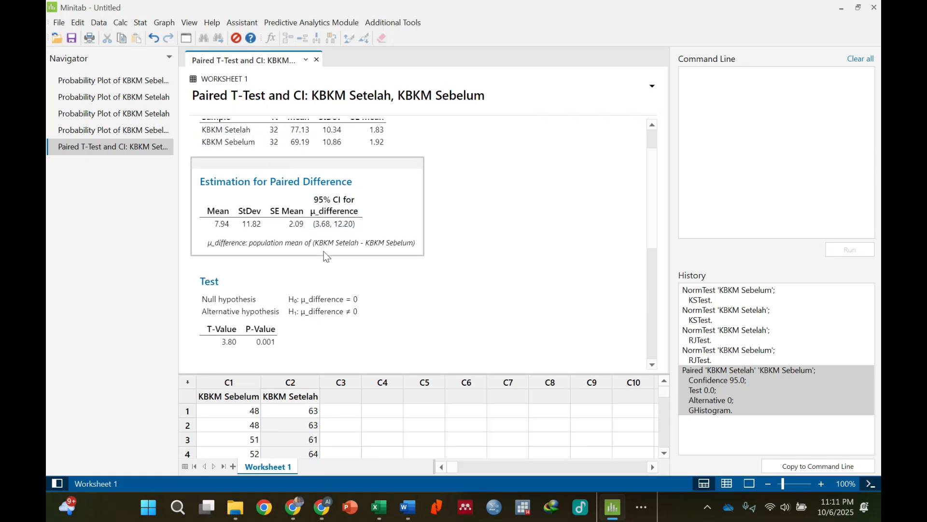
Rerun the Paired t test on the same samples with the alternative hypothesis "Difference > hypothesized difference" and view its test results.
click(136, 28)
mouse_move(184, 37)
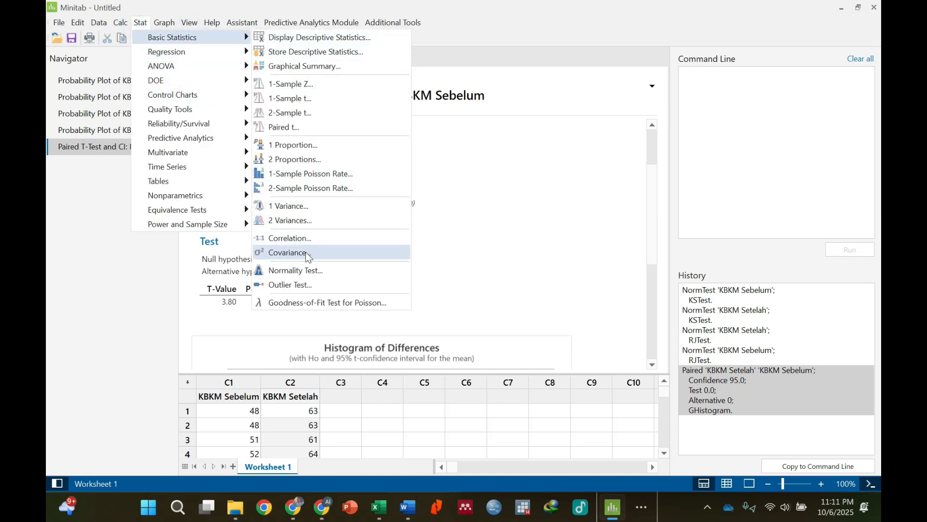
click(290, 127)
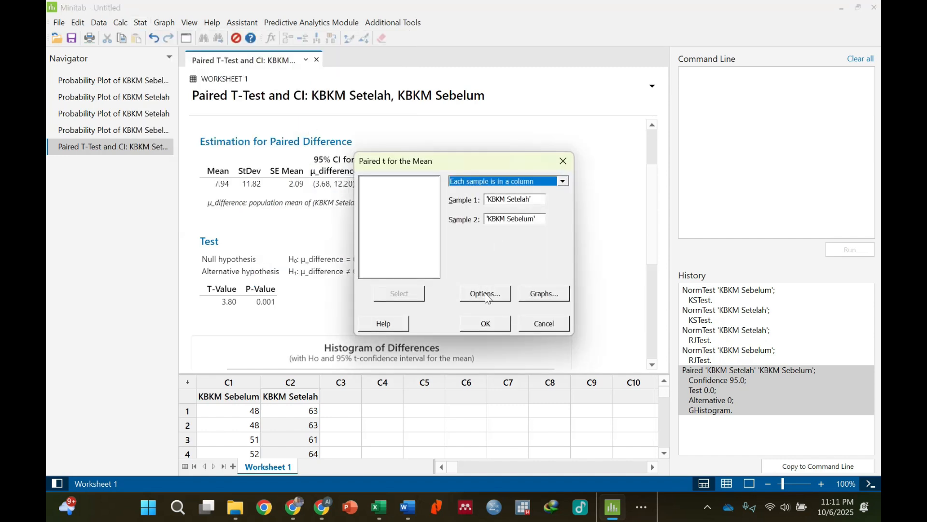
click(486, 294)
click(471, 266)
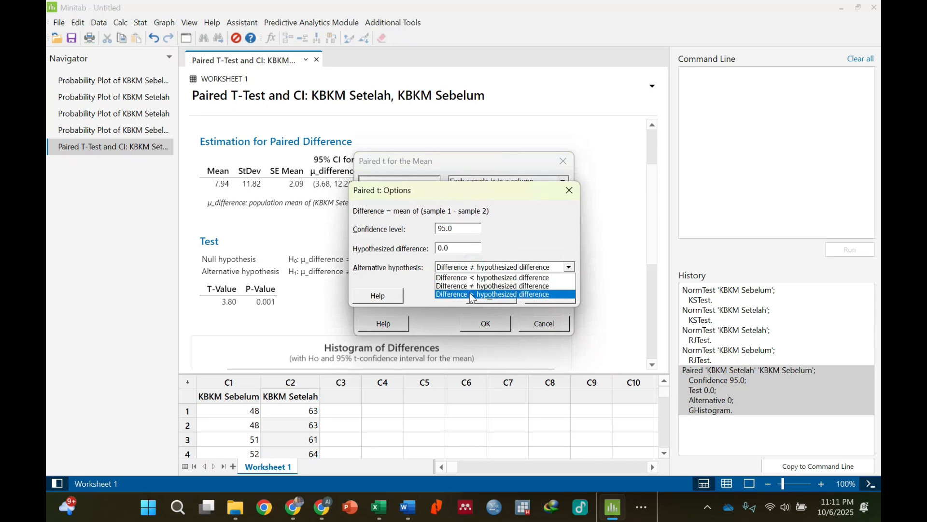
click(472, 295)
click(500, 299)
click(492, 321)
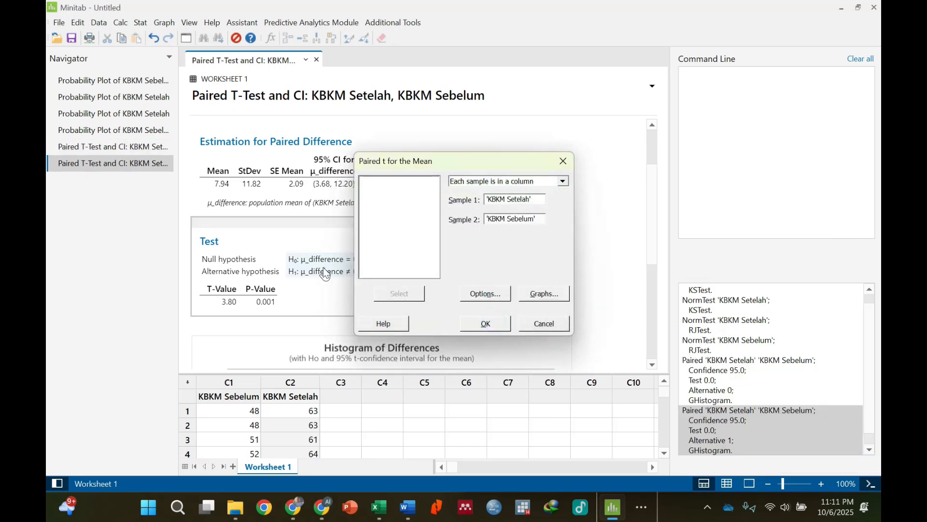
scroll(286, 251, up, 3)
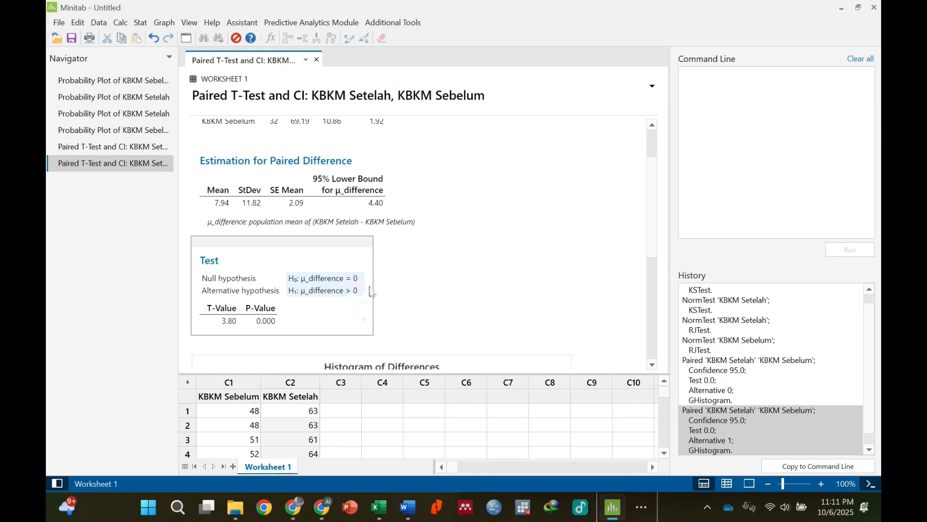
Switch to the Word document and change the ≠ sign to > in both forms of the alternative hypothesis H₁.
click(408, 513)
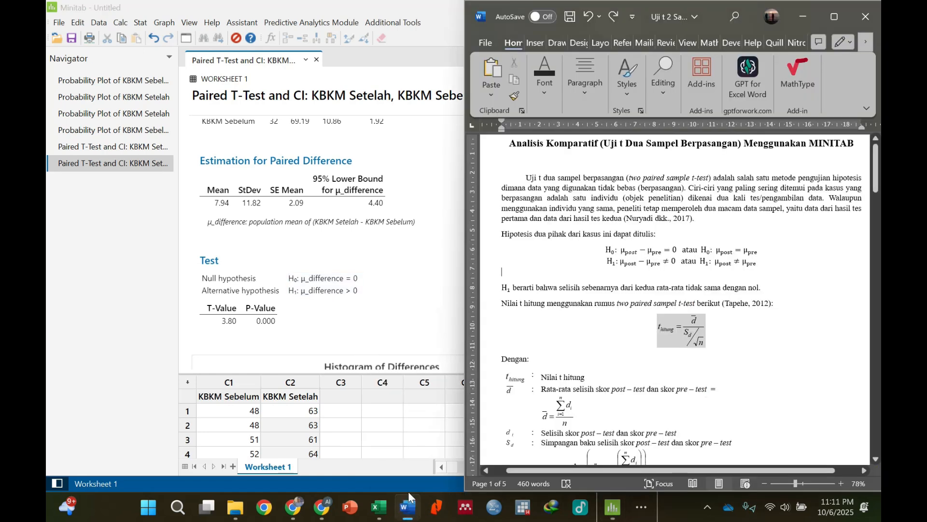
click(663, 261)
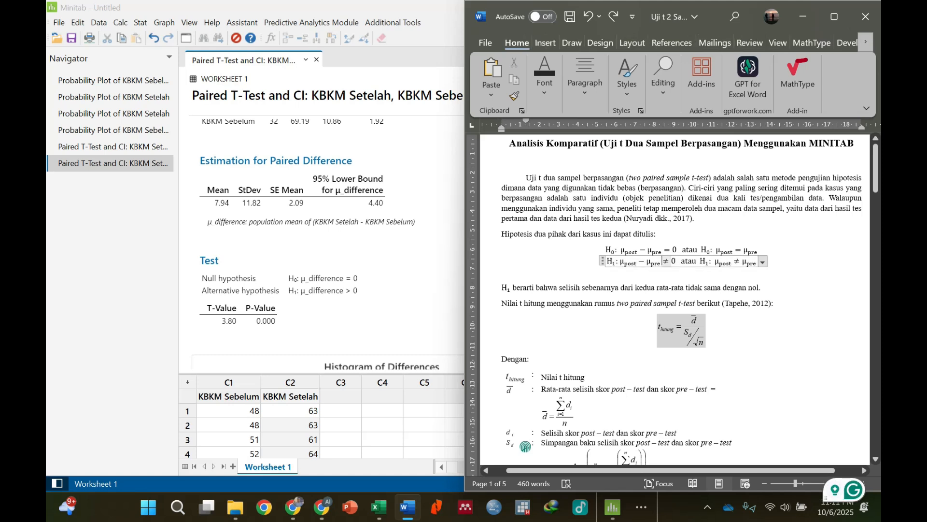
text(>)
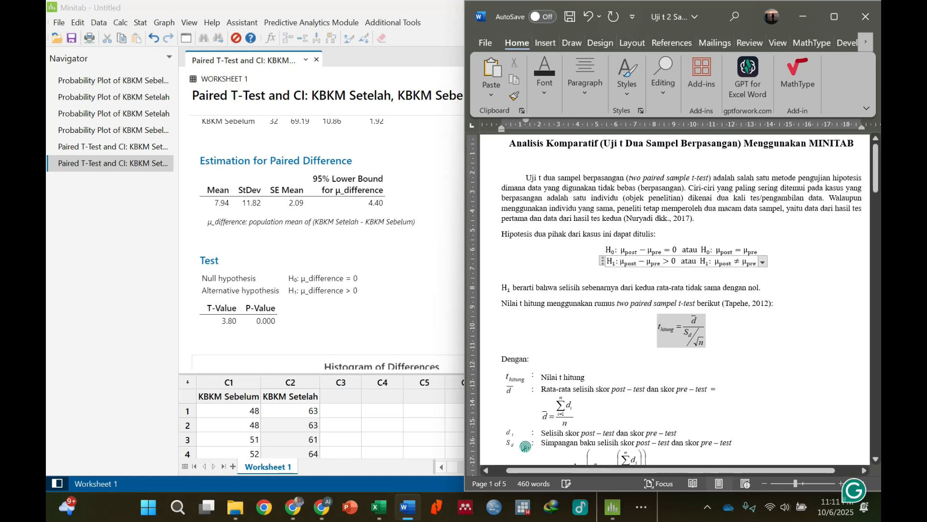
double_click(737, 262)
text(>)
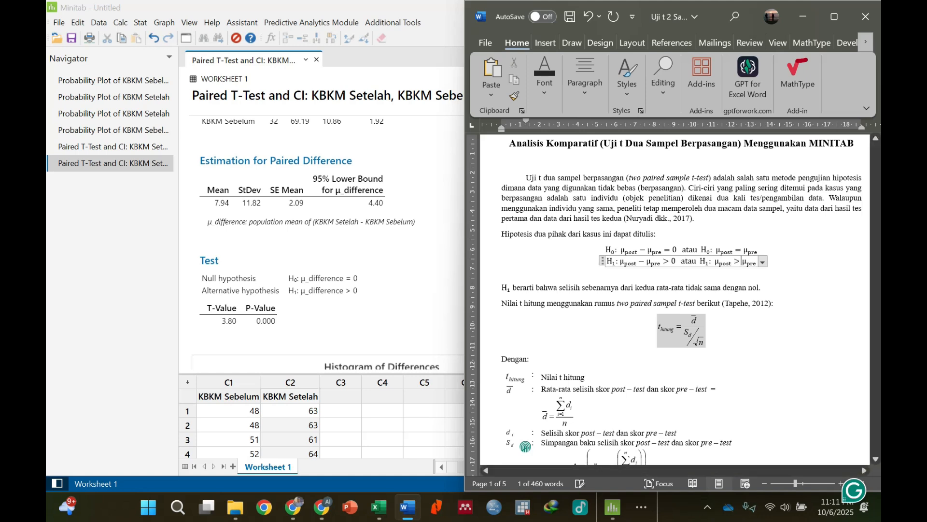
click(762, 287)
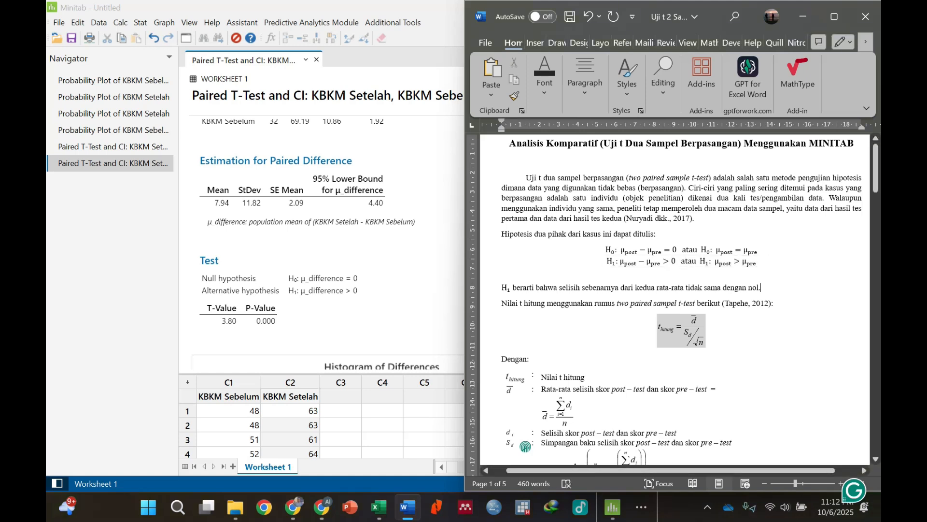